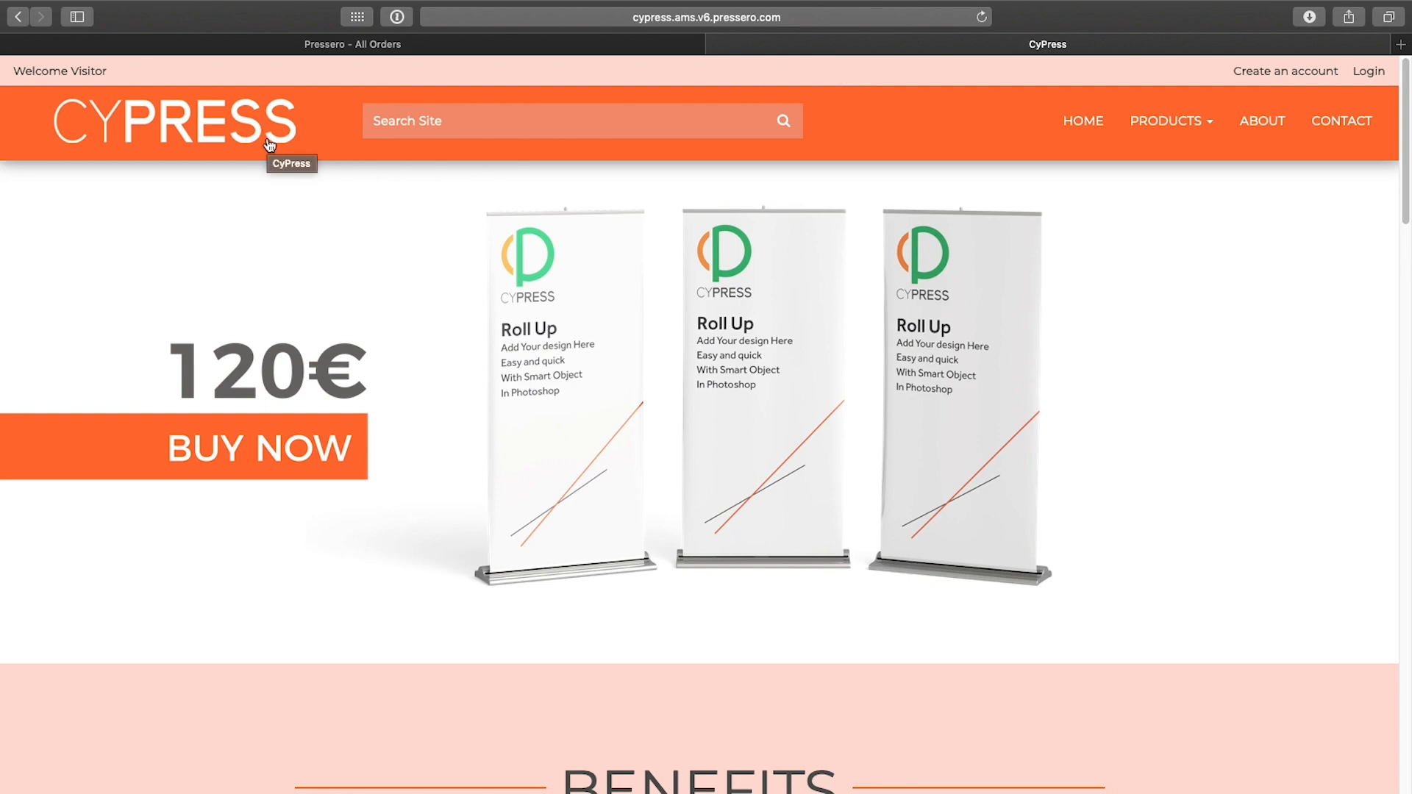
Step: Browse the storefront's Products menu as a visitor and open the Banner category
click(1190, 133)
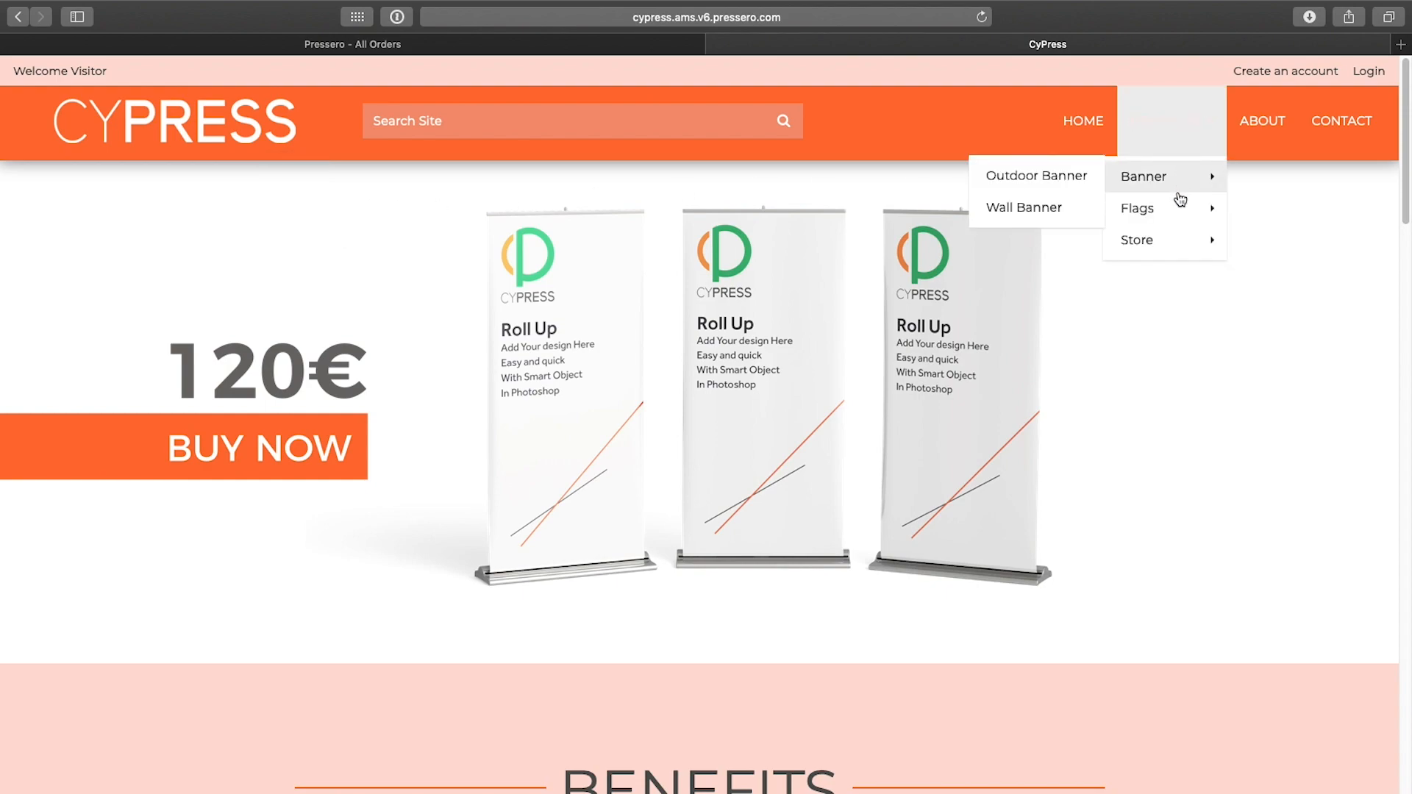
mouse_move(1173, 194)
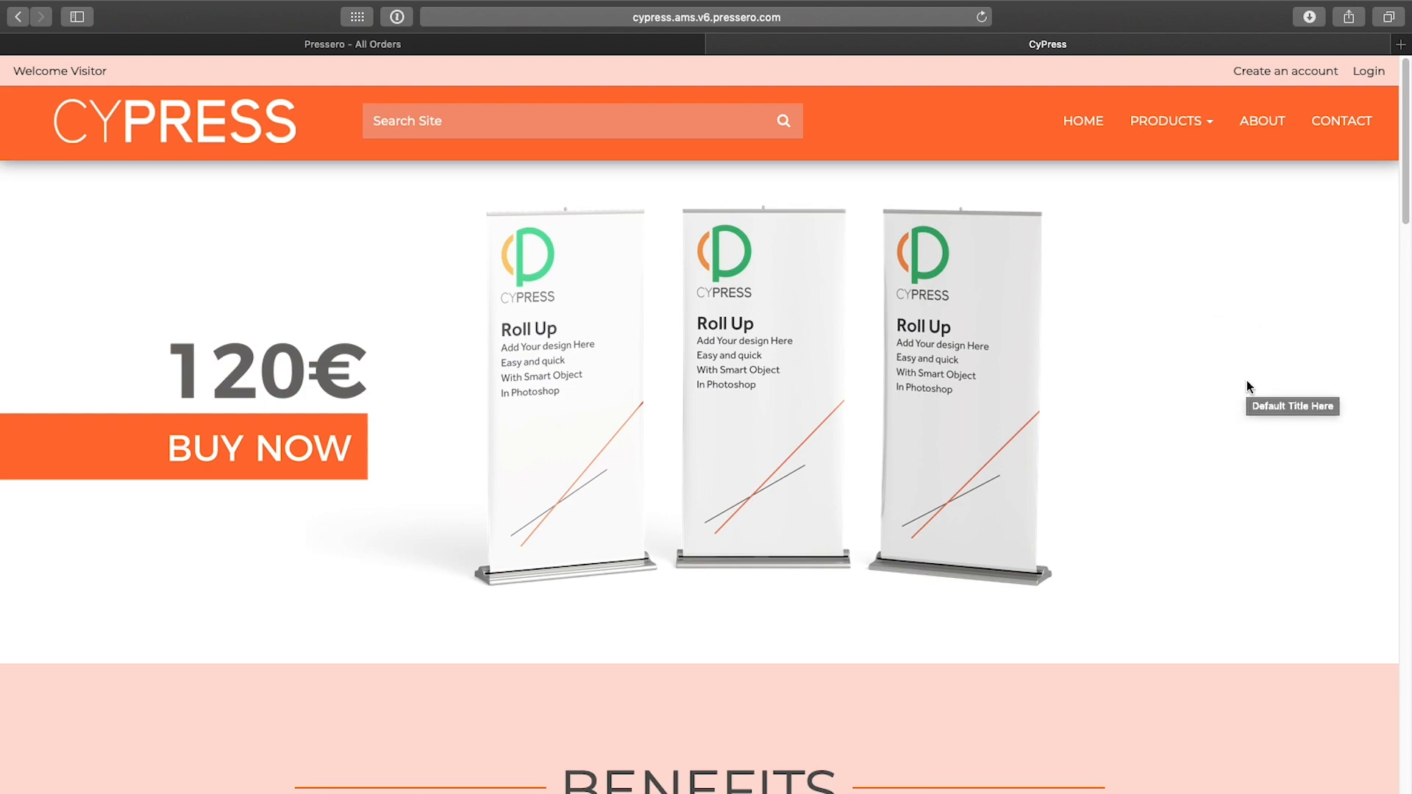
click(1165, 136)
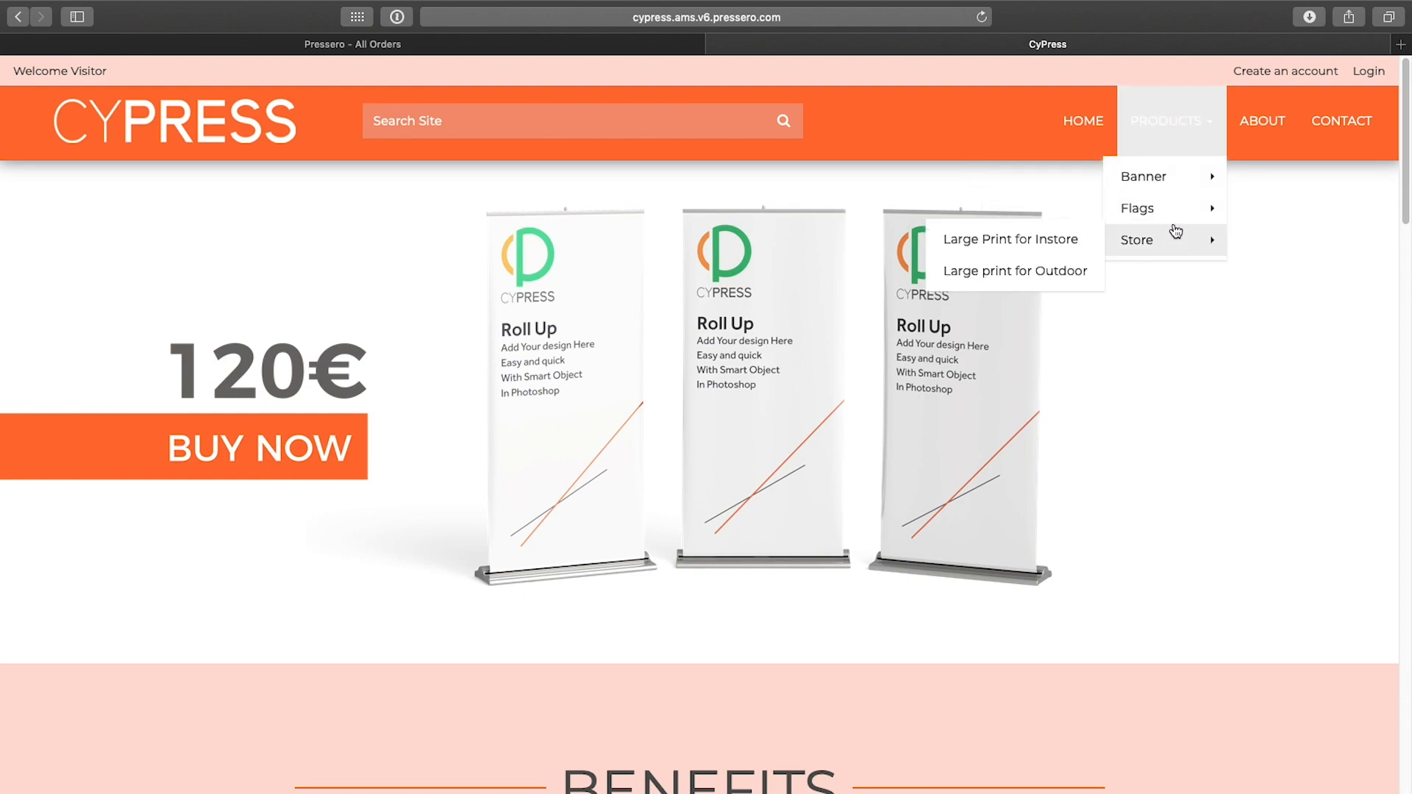
click(1171, 180)
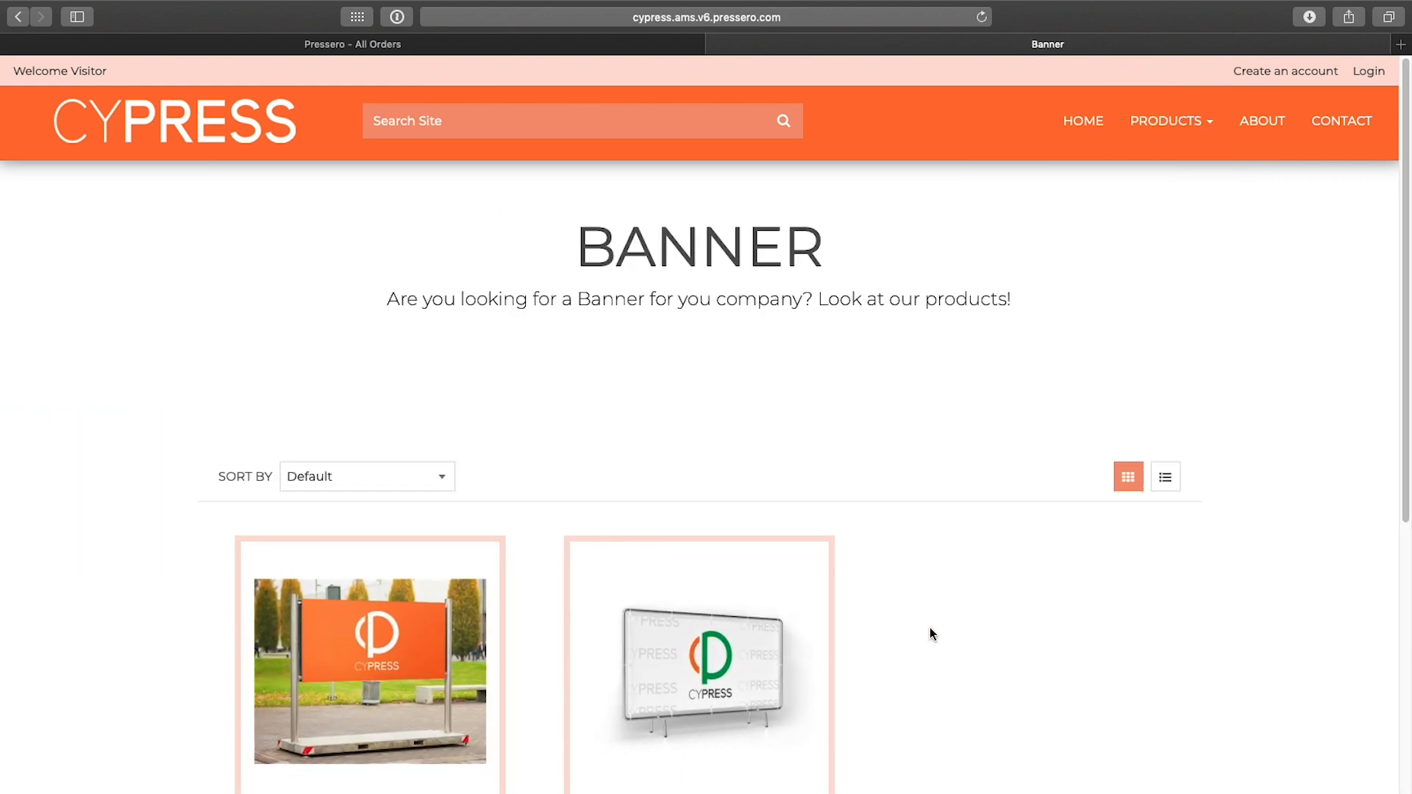
Step: Log in to the storefront with the customer's username and account password
click(1368, 71)
click(616, 221)
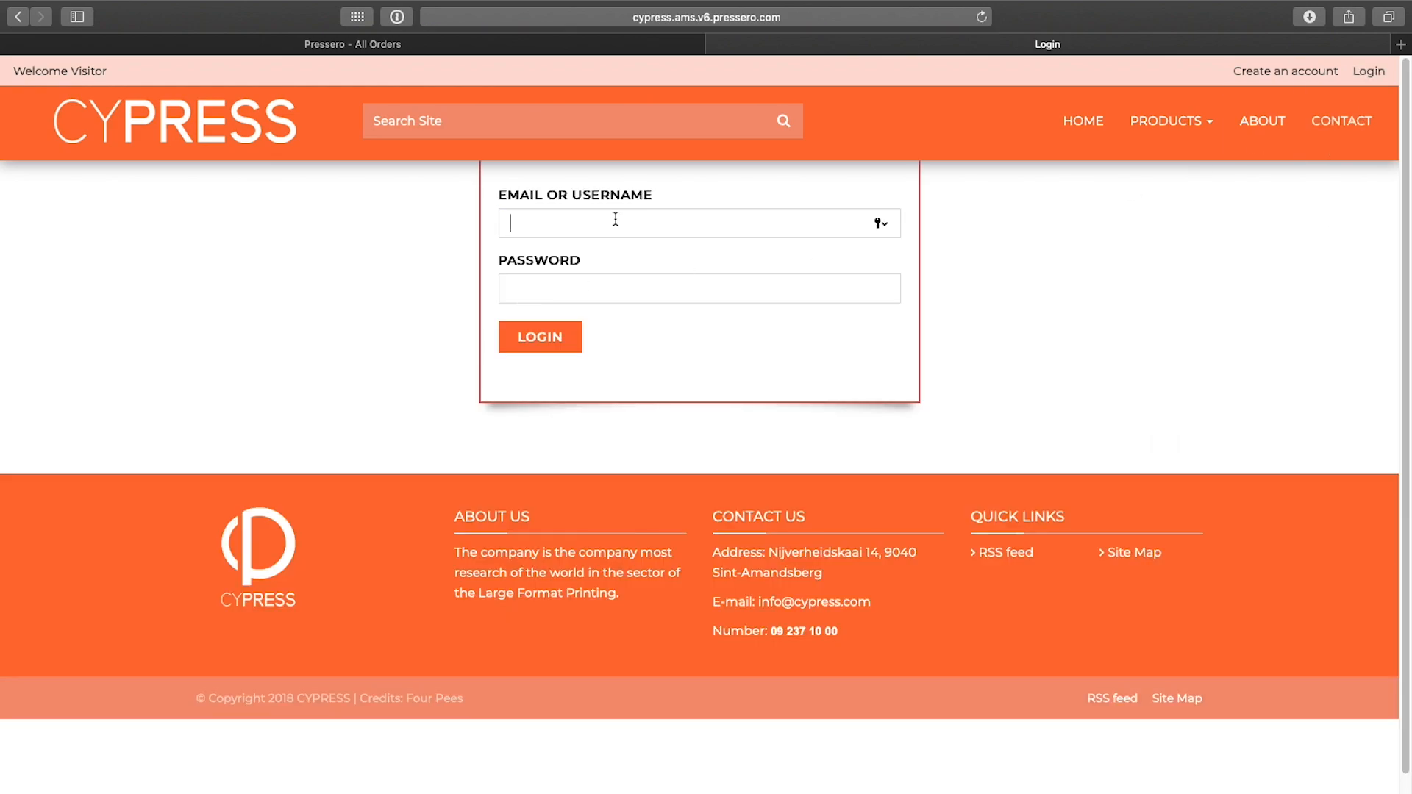
text(Pengu)
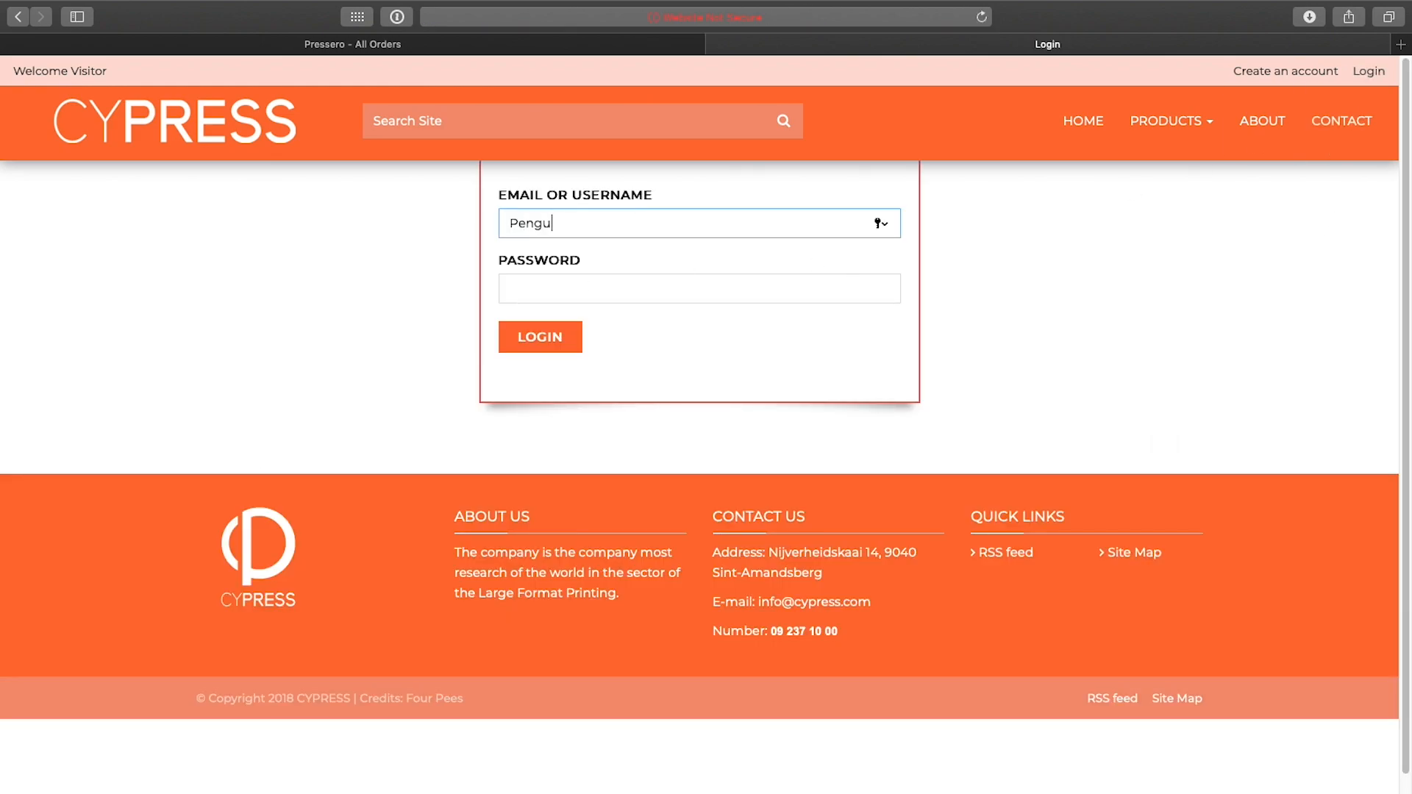
text(inTheFirst)
key(Tab)
text(***)
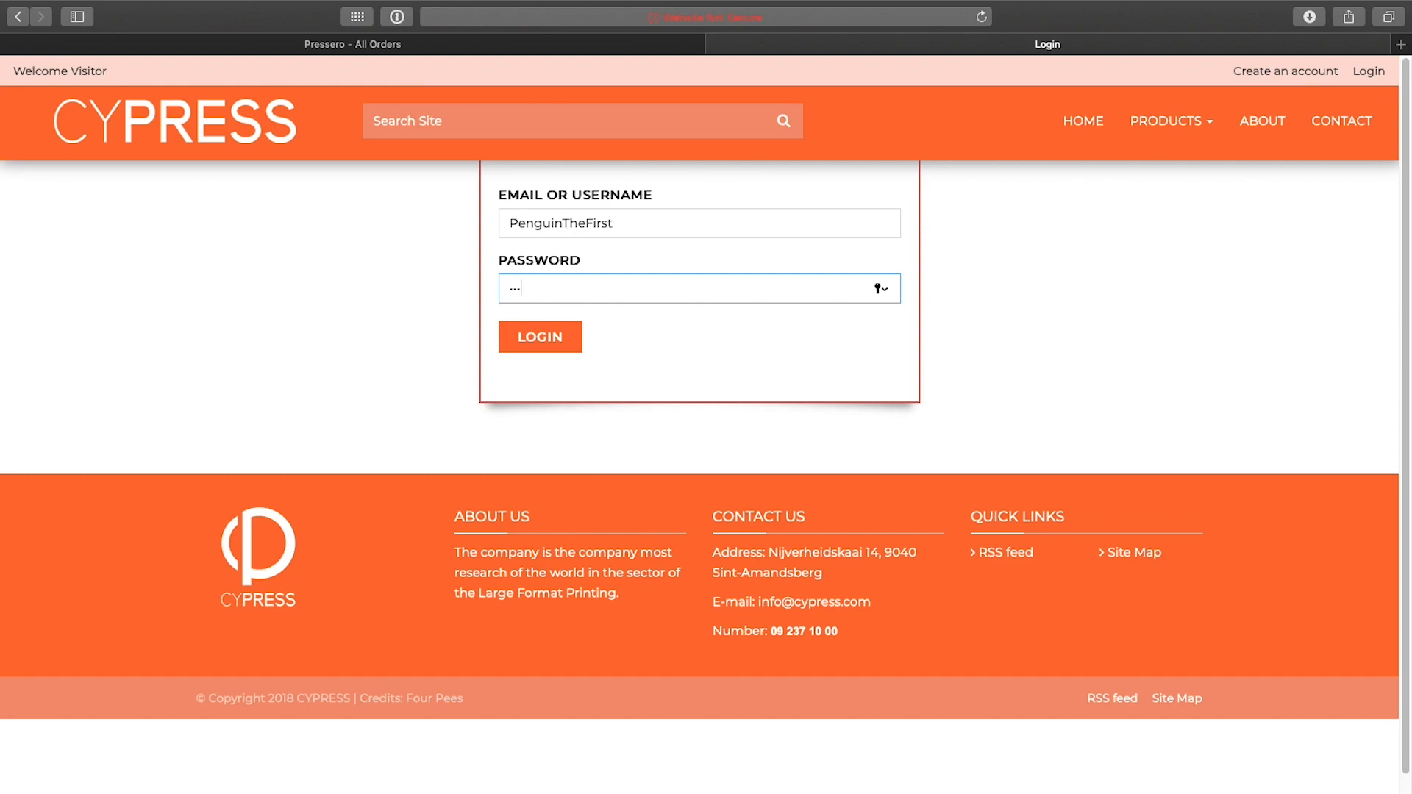
click(542, 340)
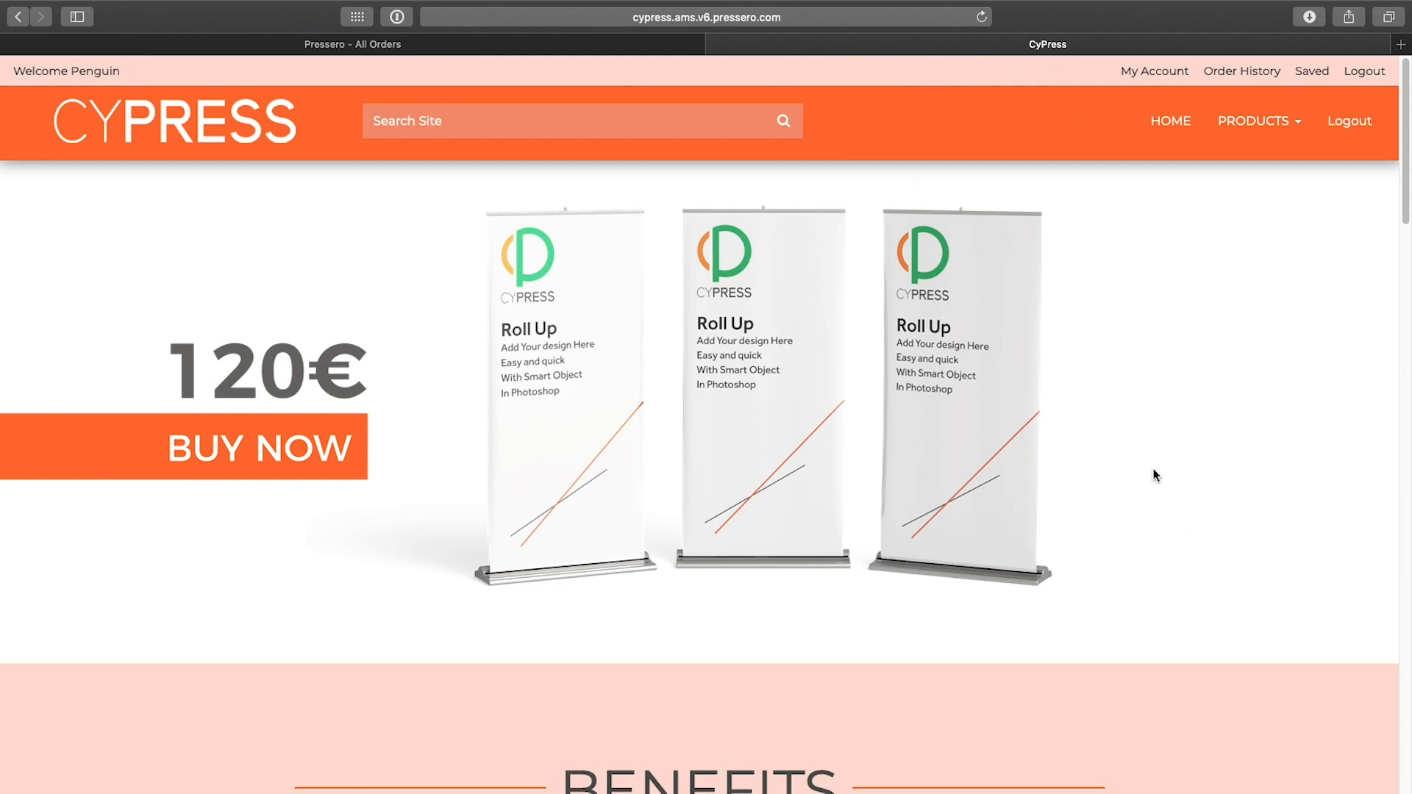
Step: Open the Banner category from the Products menu as the logged-in customer and review its products
click(1237, 135)
mouse_move(1239, 180)
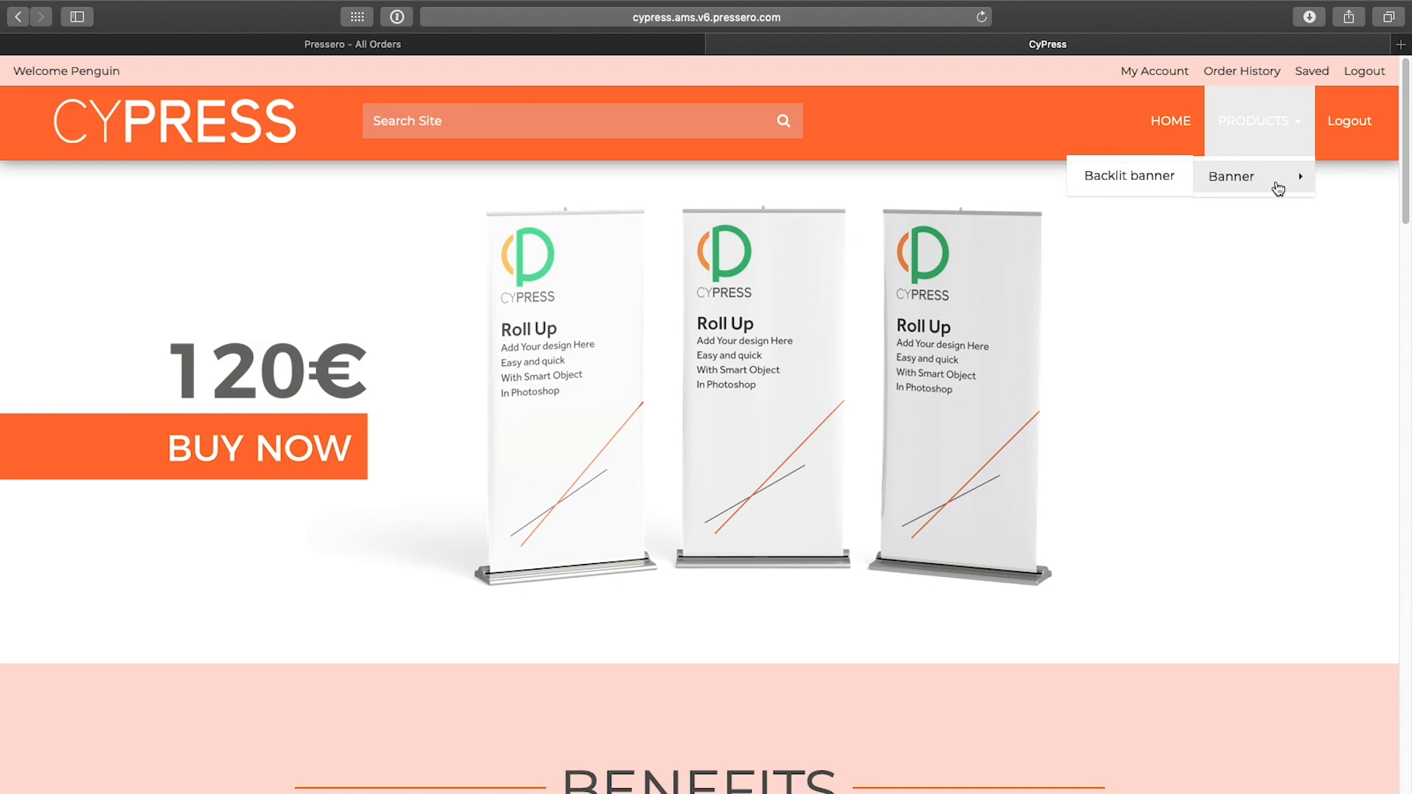
click(1274, 185)
scroll(685, 617, down, 3)
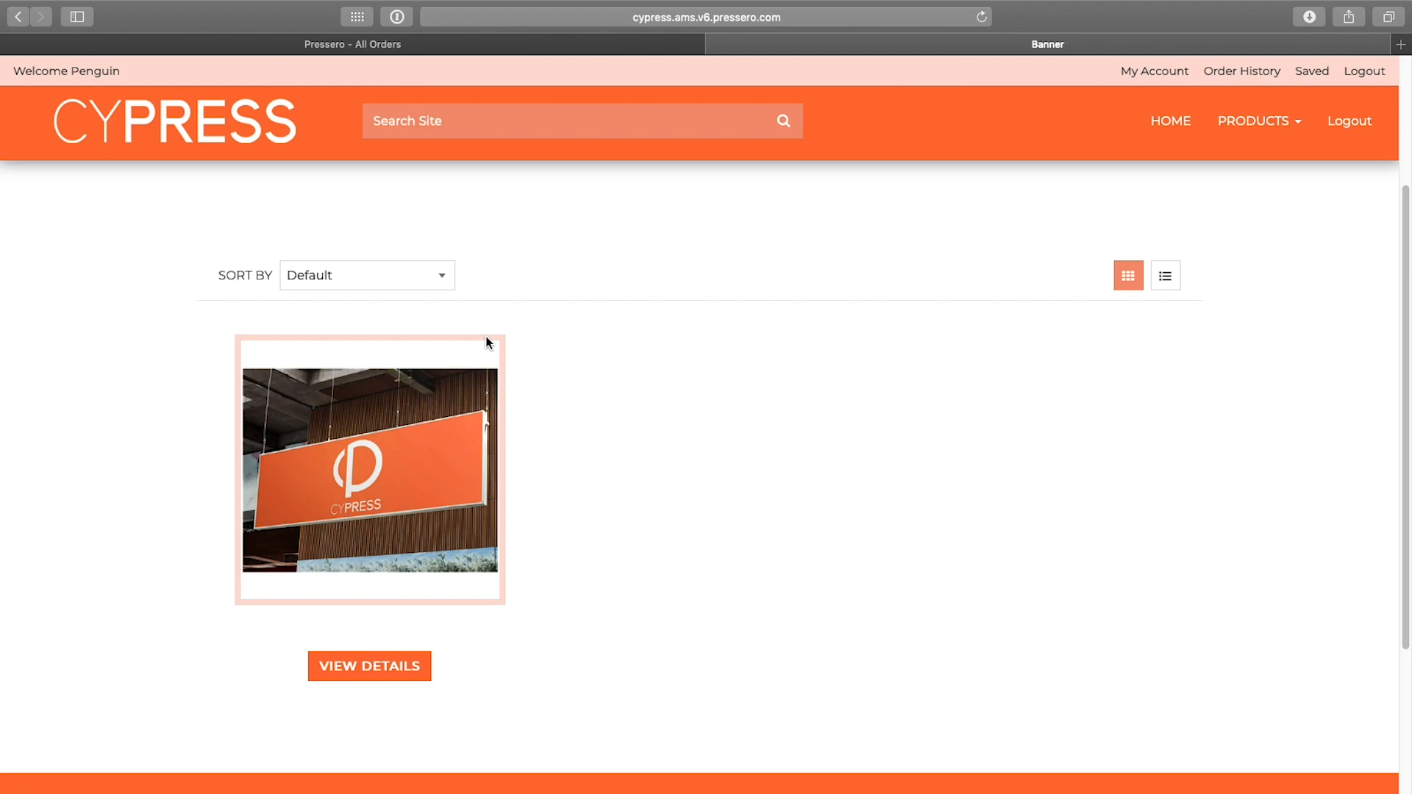
Step: Switch to the admin tab and open the CyPress site's Site Groups page under User Management
click(462, 45)
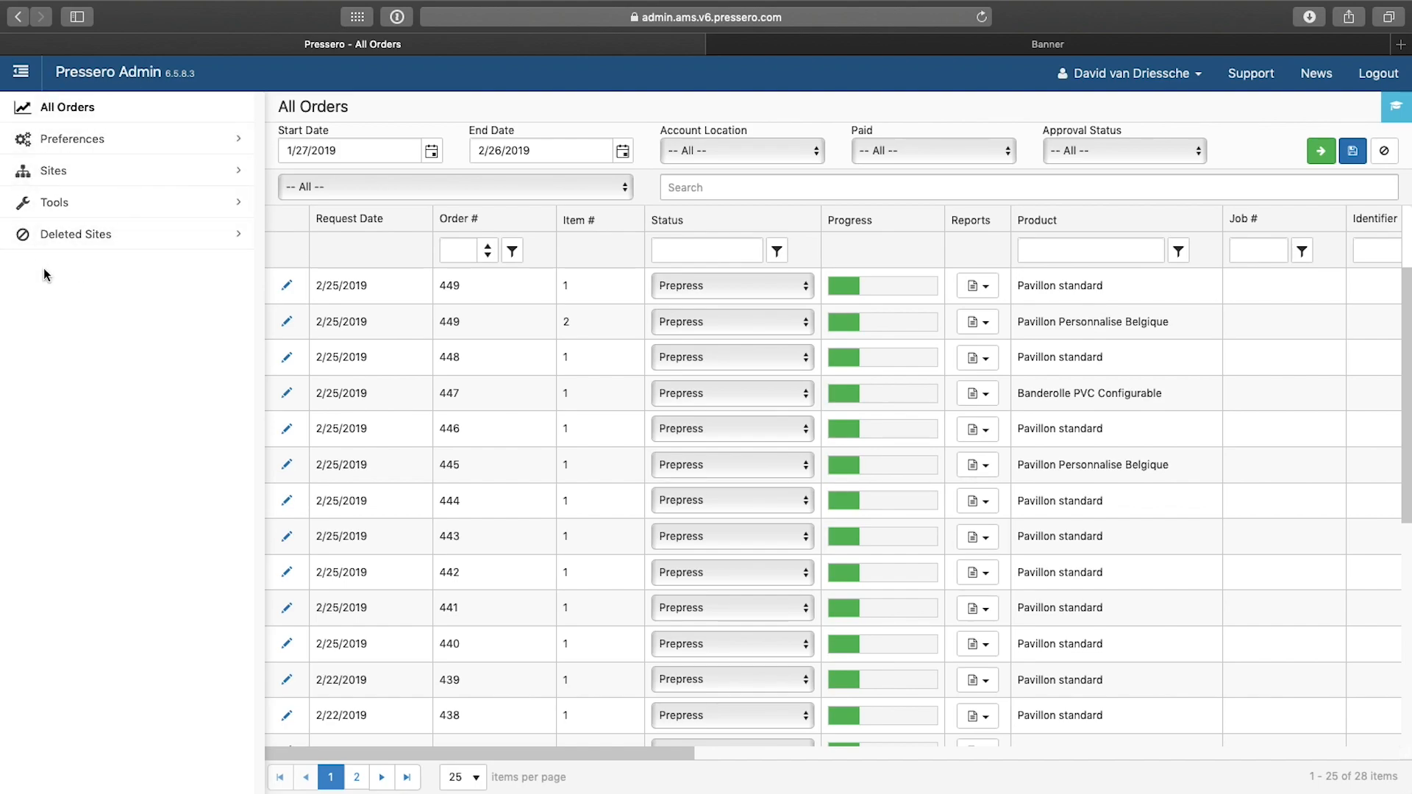
click(237, 141)
click(237, 141)
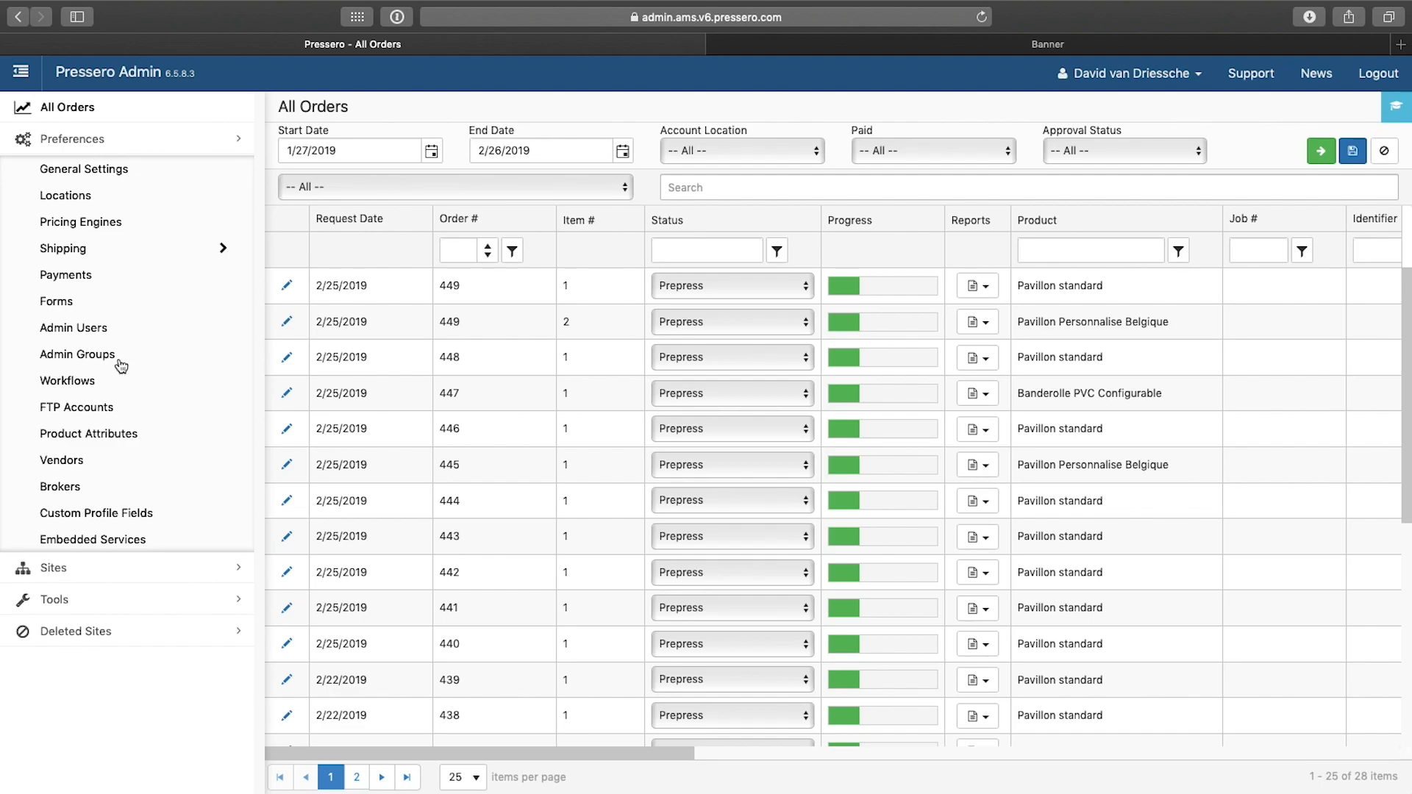
click(238, 140)
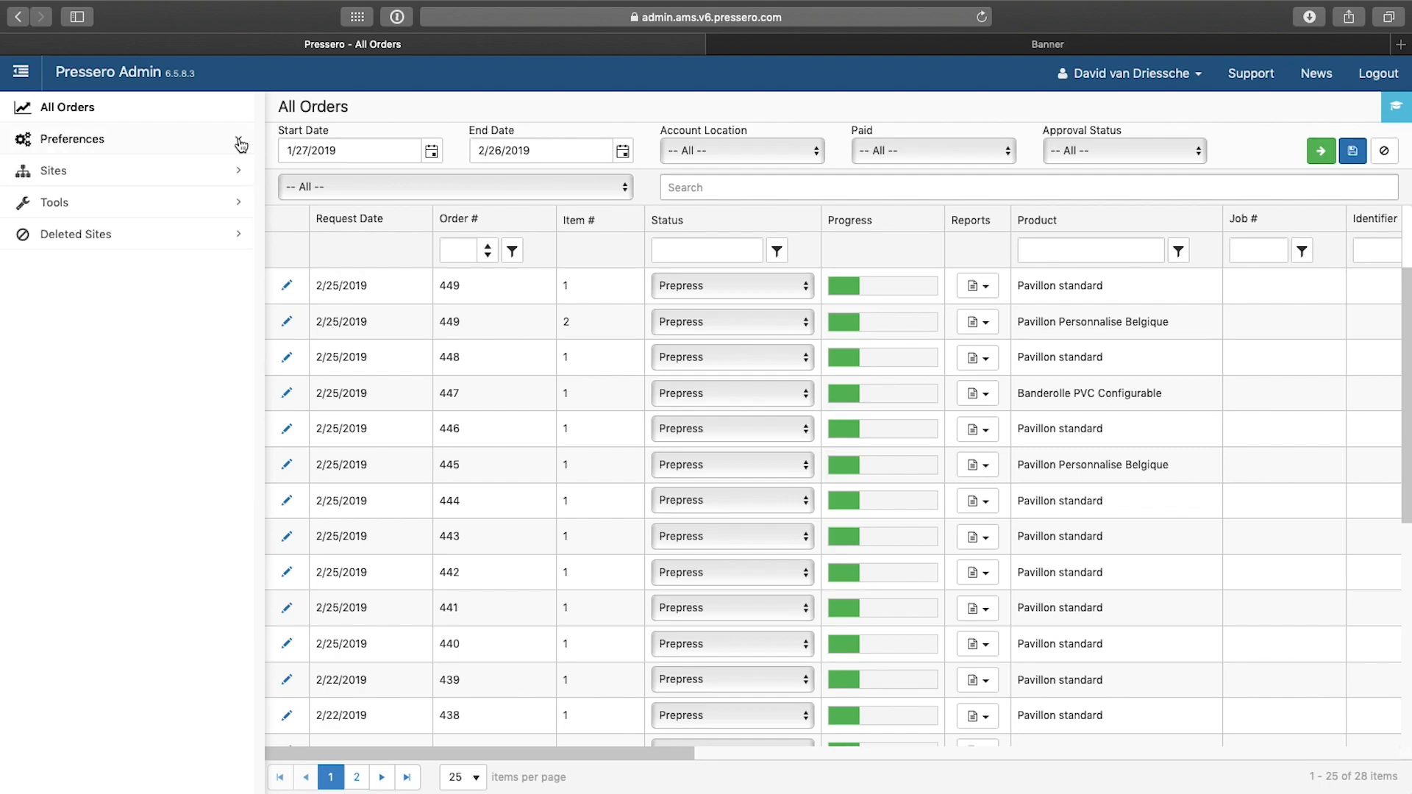
click(239, 172)
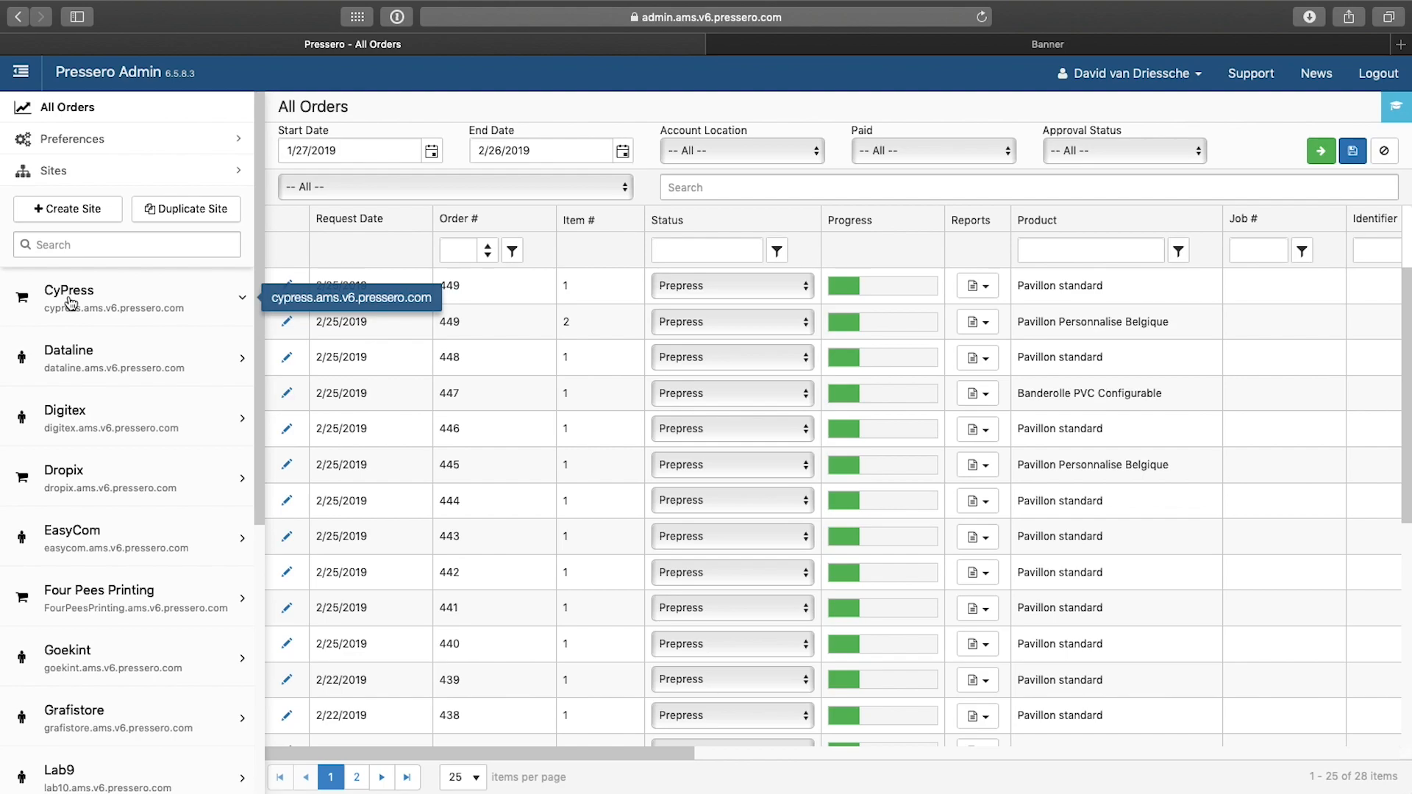
click(245, 302)
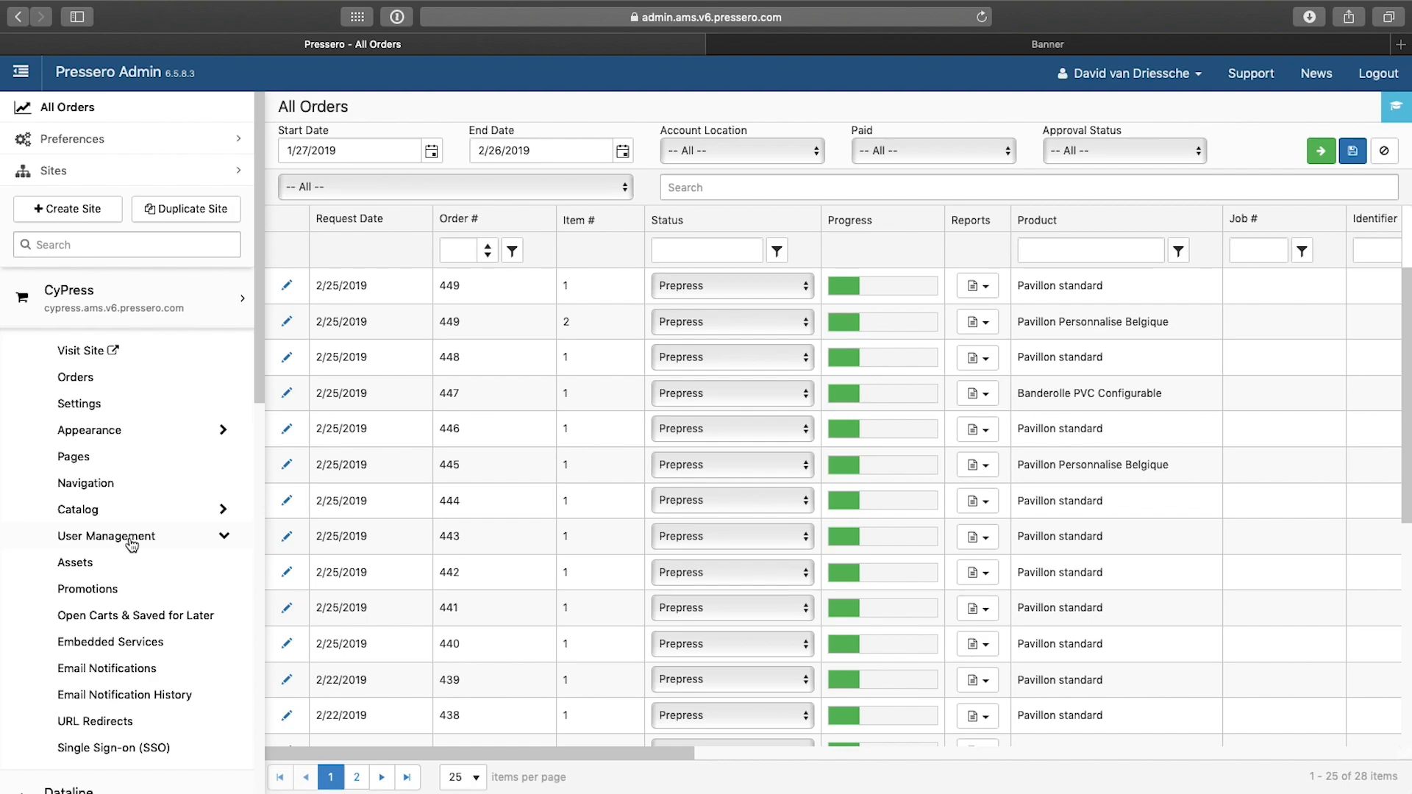
click(222, 536)
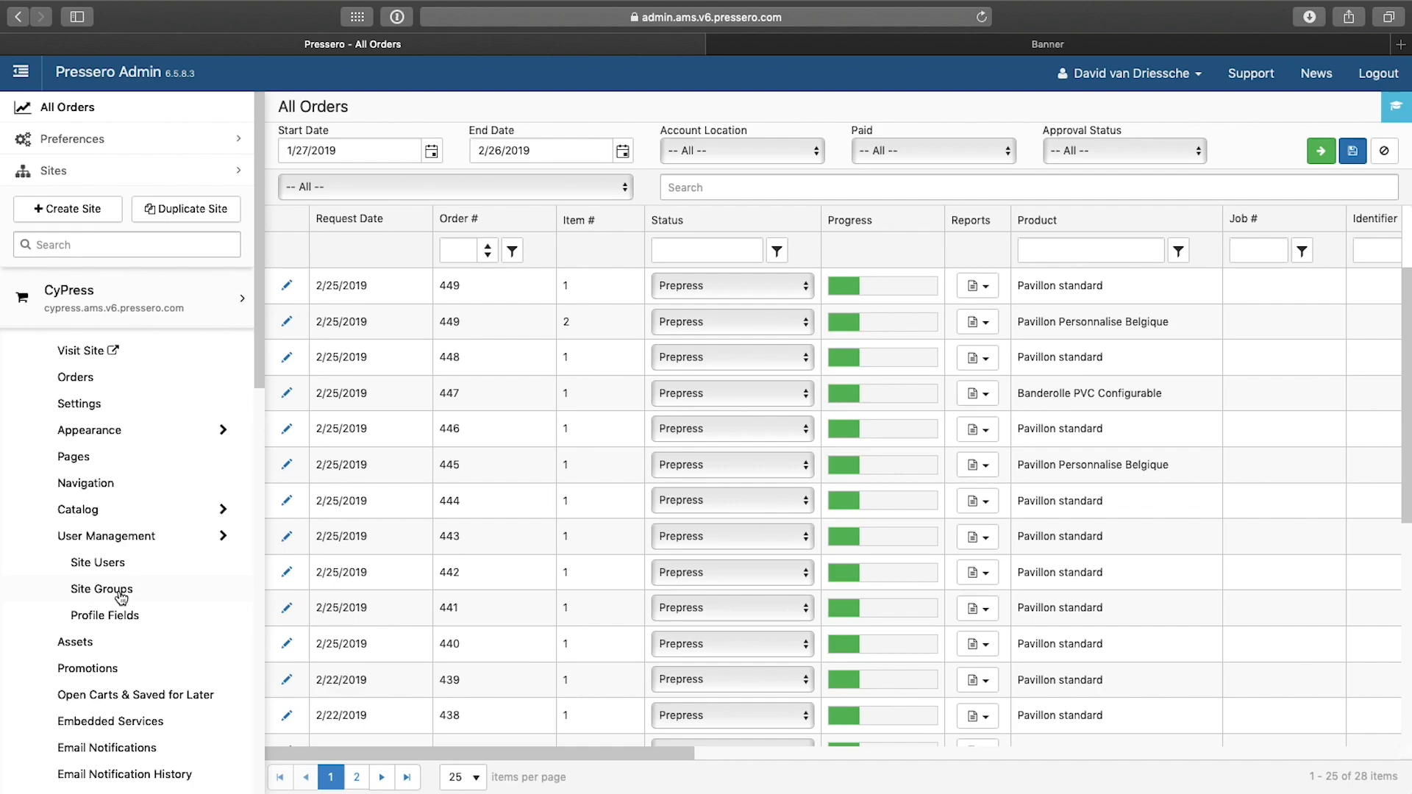
click(120, 590)
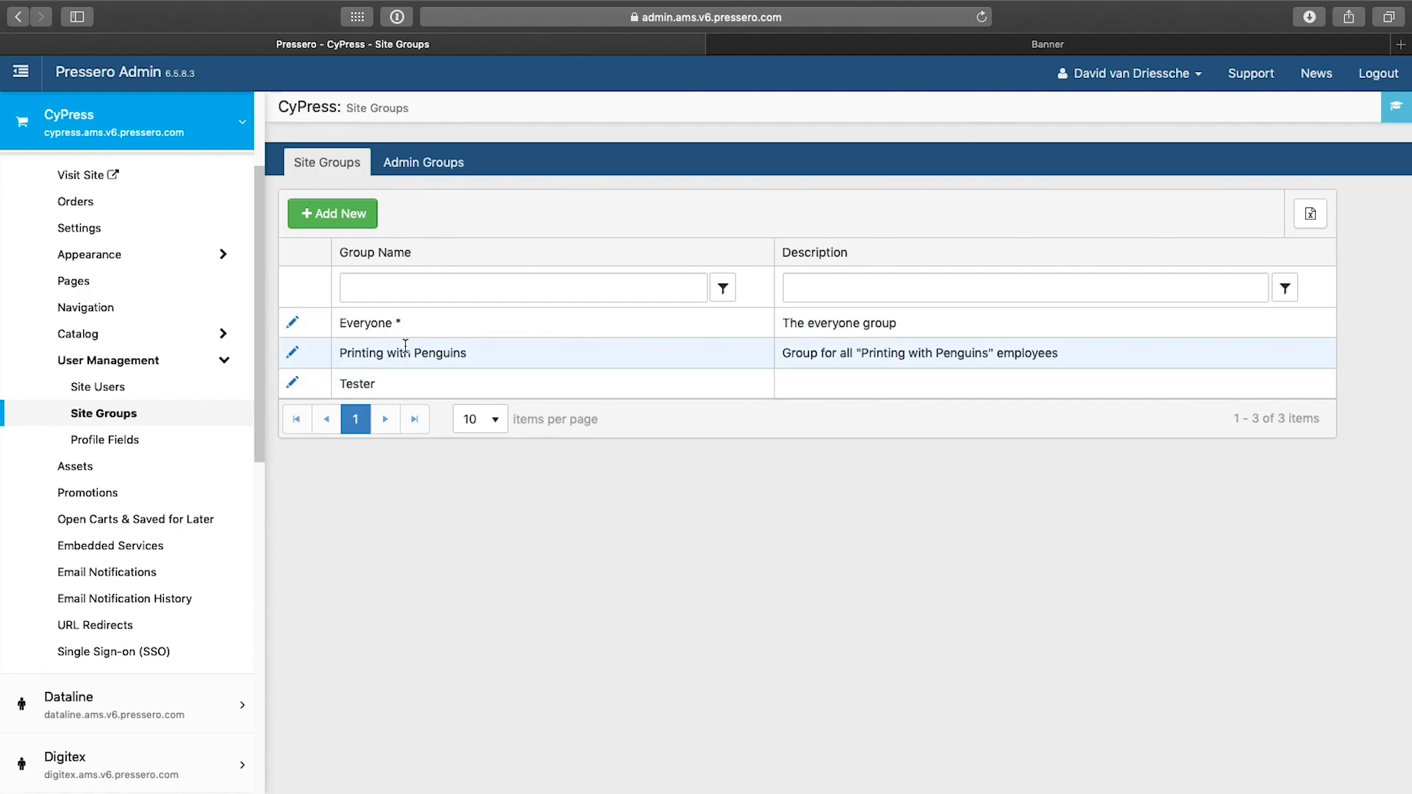
Step: Add a new site group named Printing with Rabbits and save it
click(355, 215)
click(441, 315)
text(Pr)
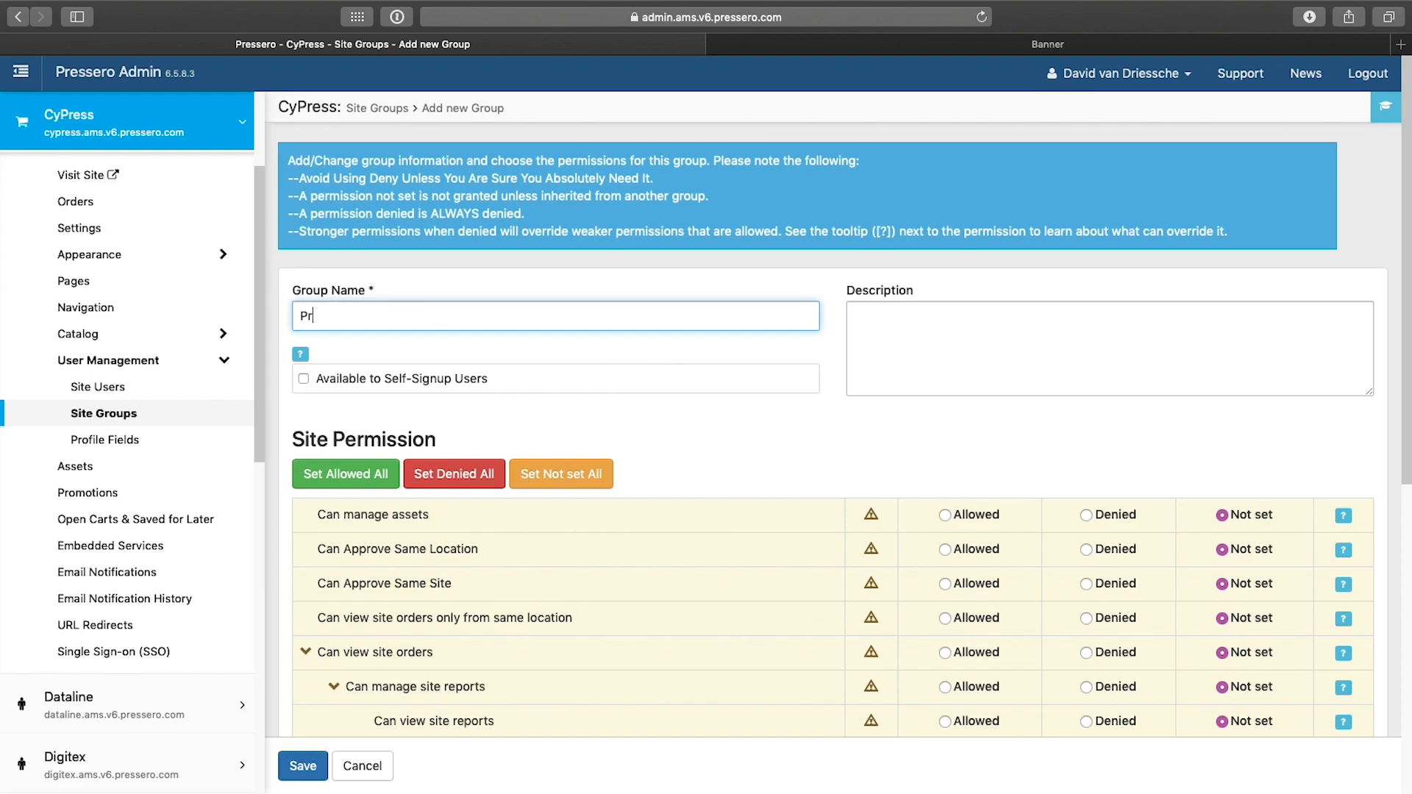
text(inting with Rabbits)
click(967, 340)
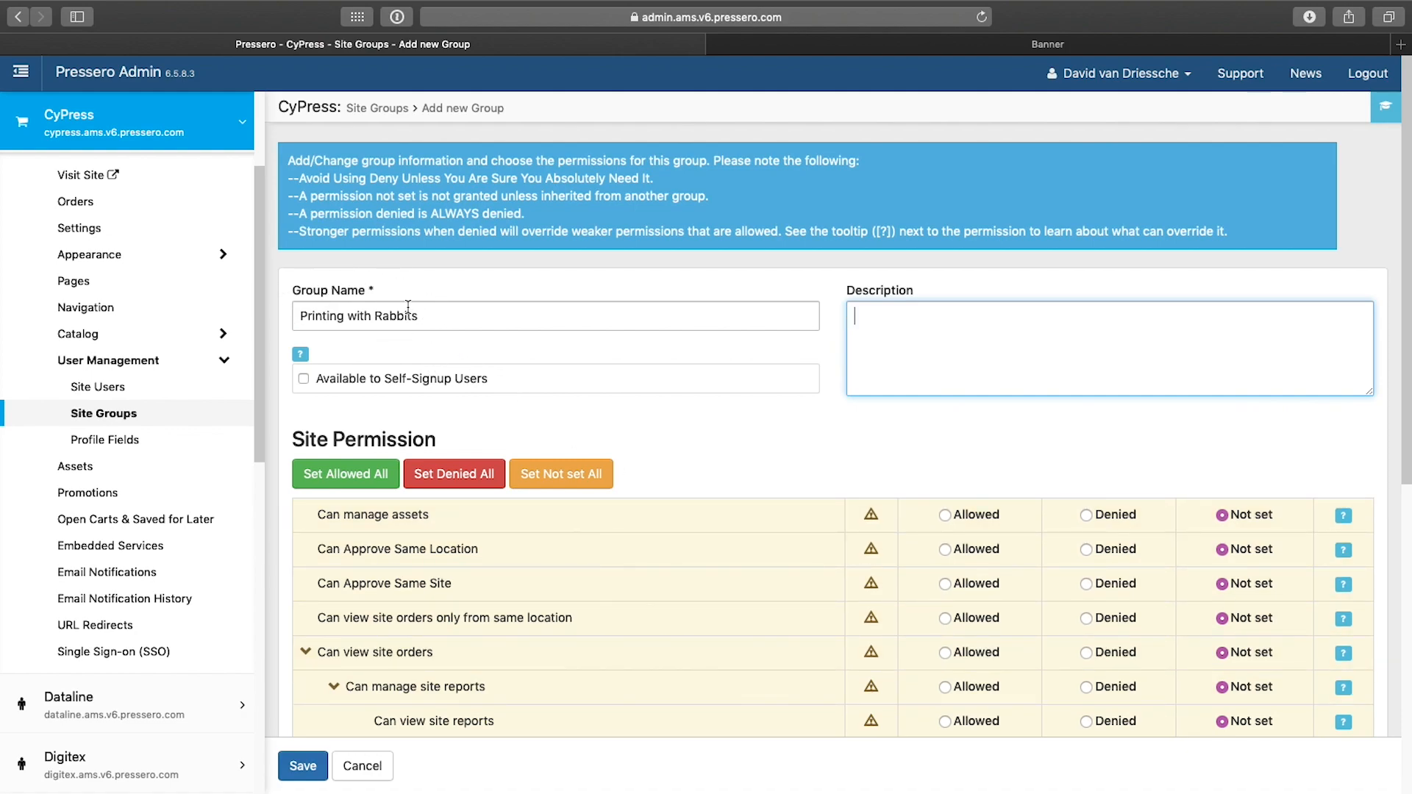
click(313, 767)
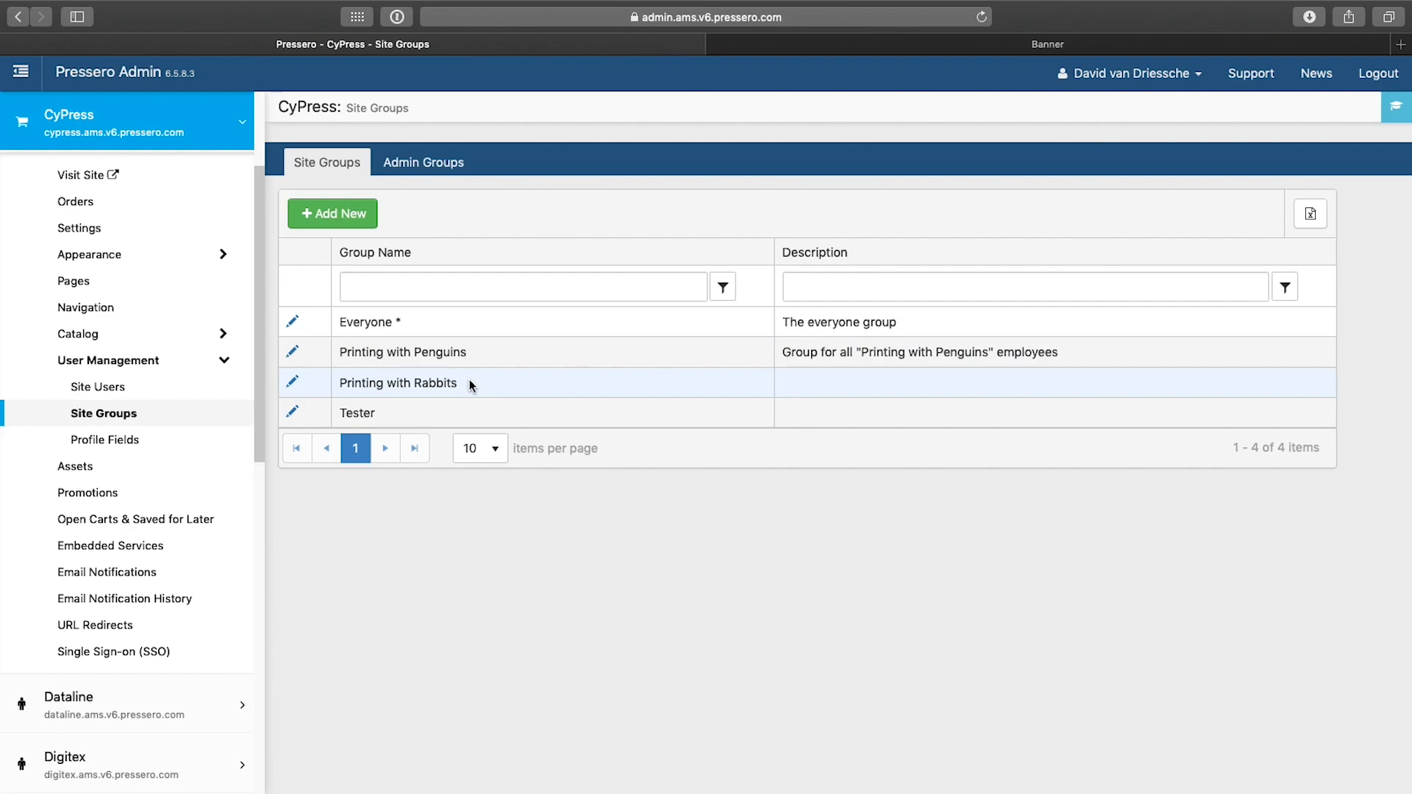
Step: Start adding a new site user and enter the user's first and last name
click(111, 394)
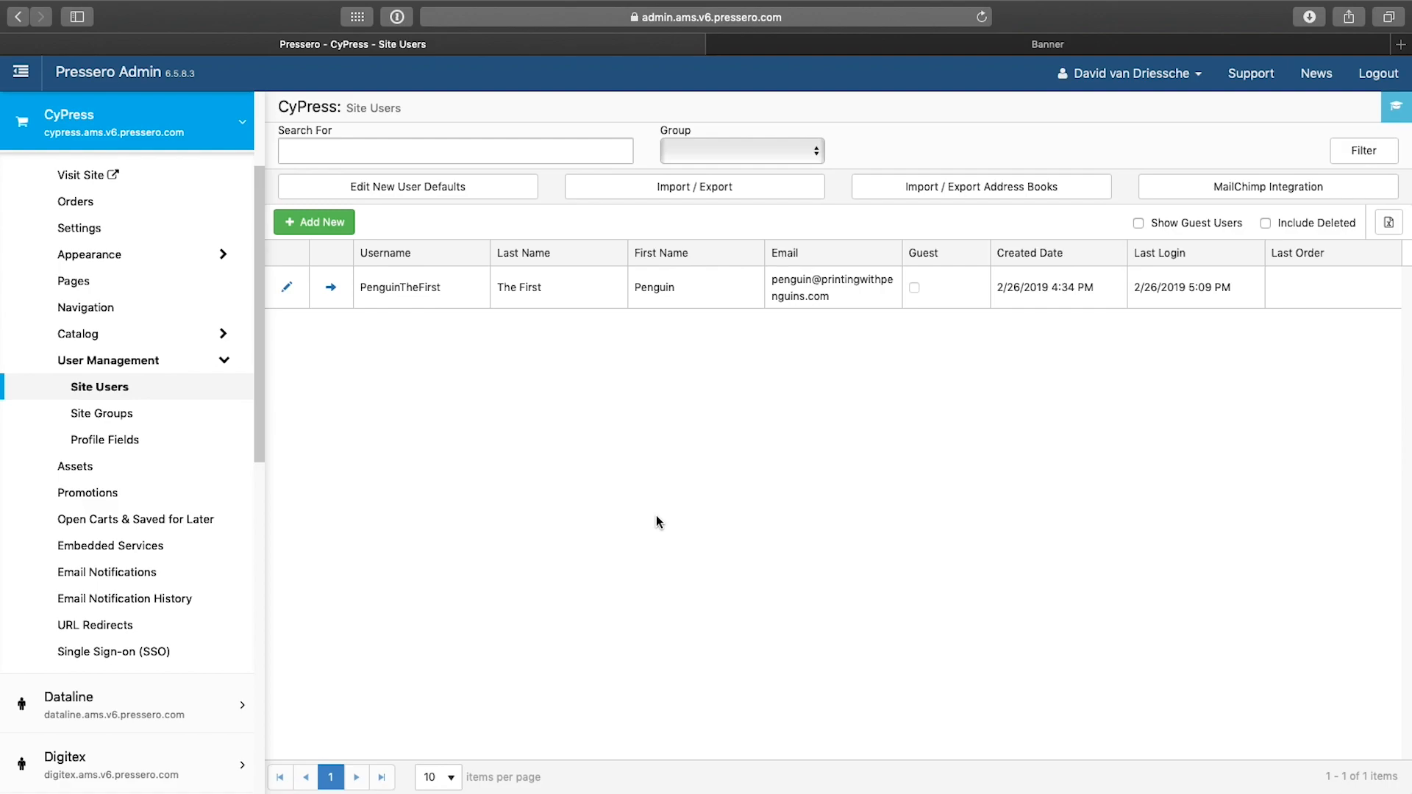
click(318, 223)
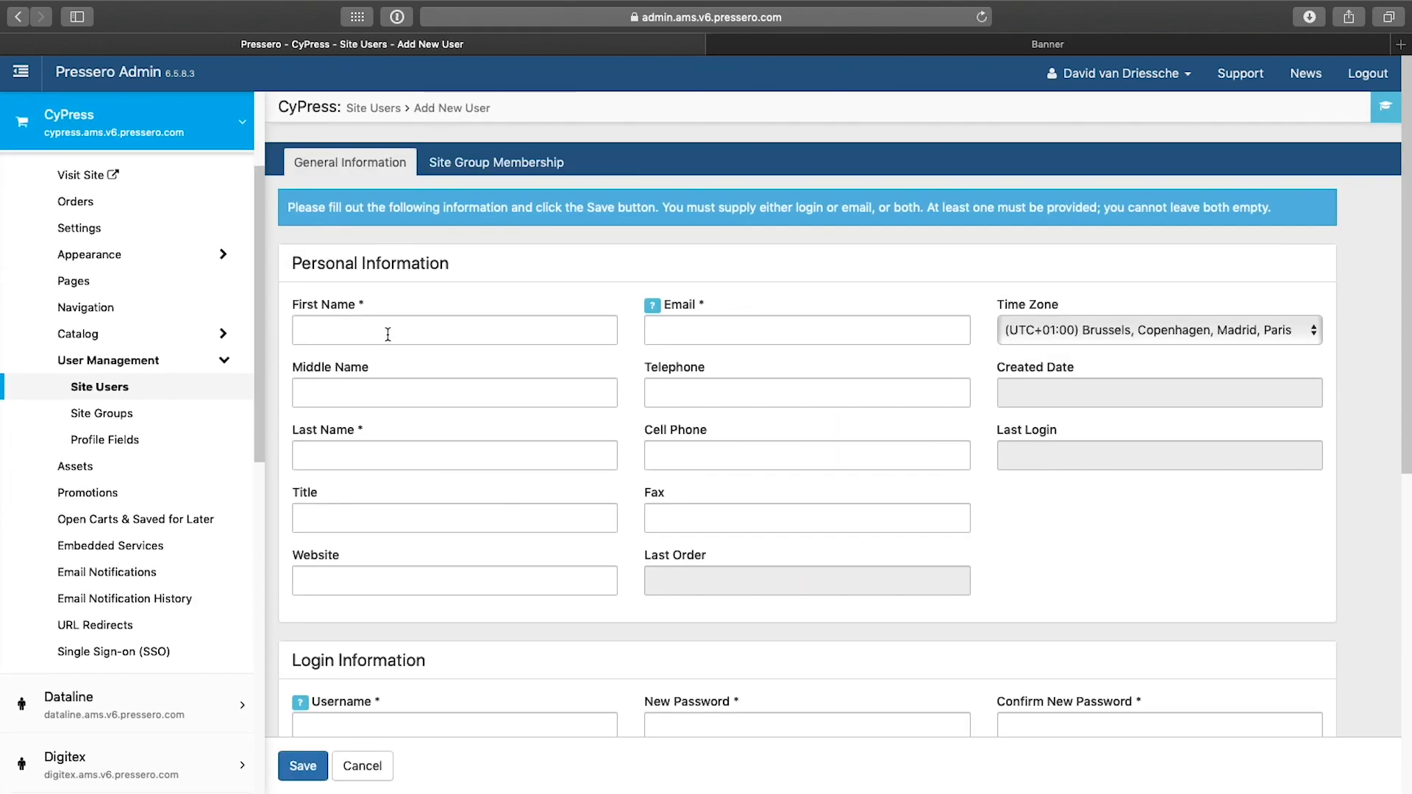
click(387, 332)
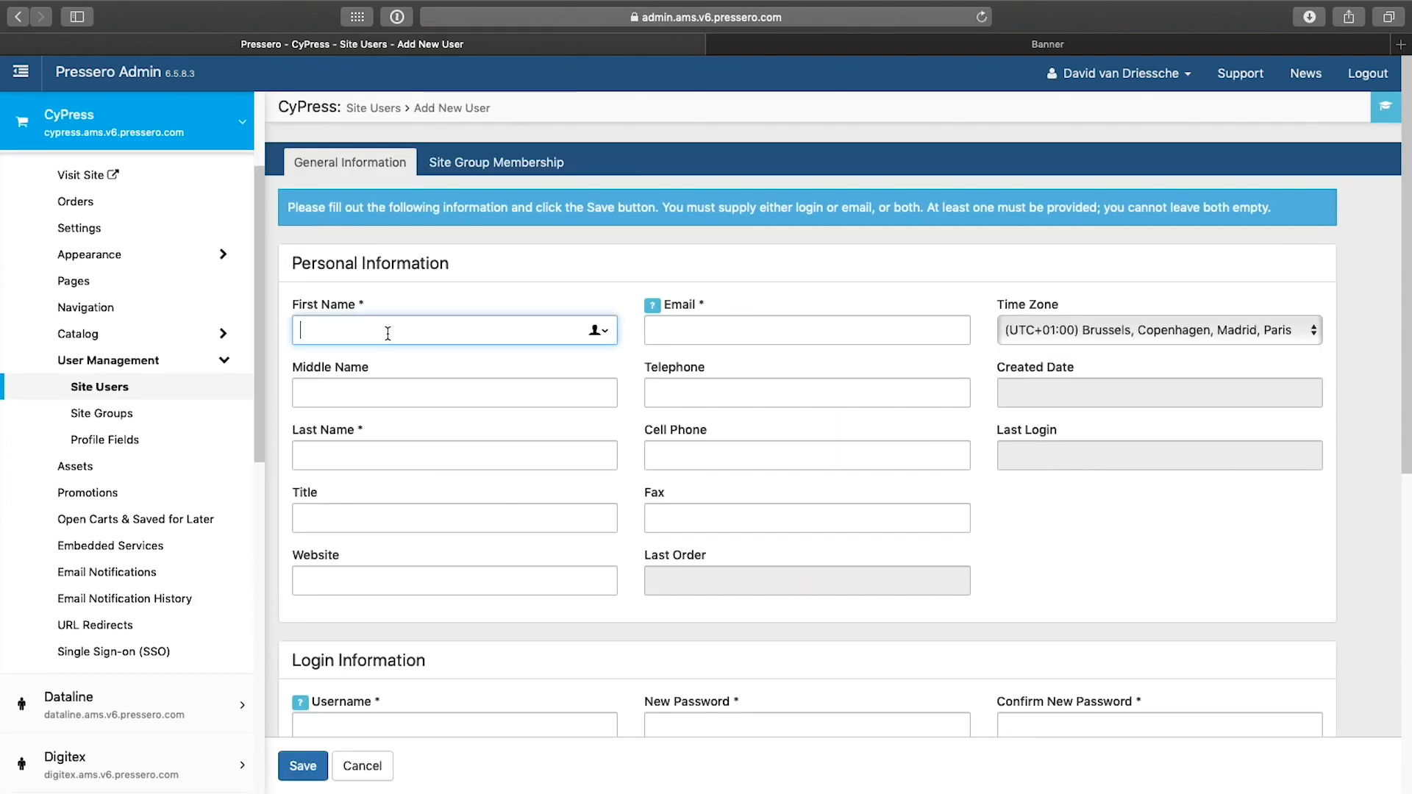
text(Rabbit)
key(Tab)
key(Tab)
text(The First)
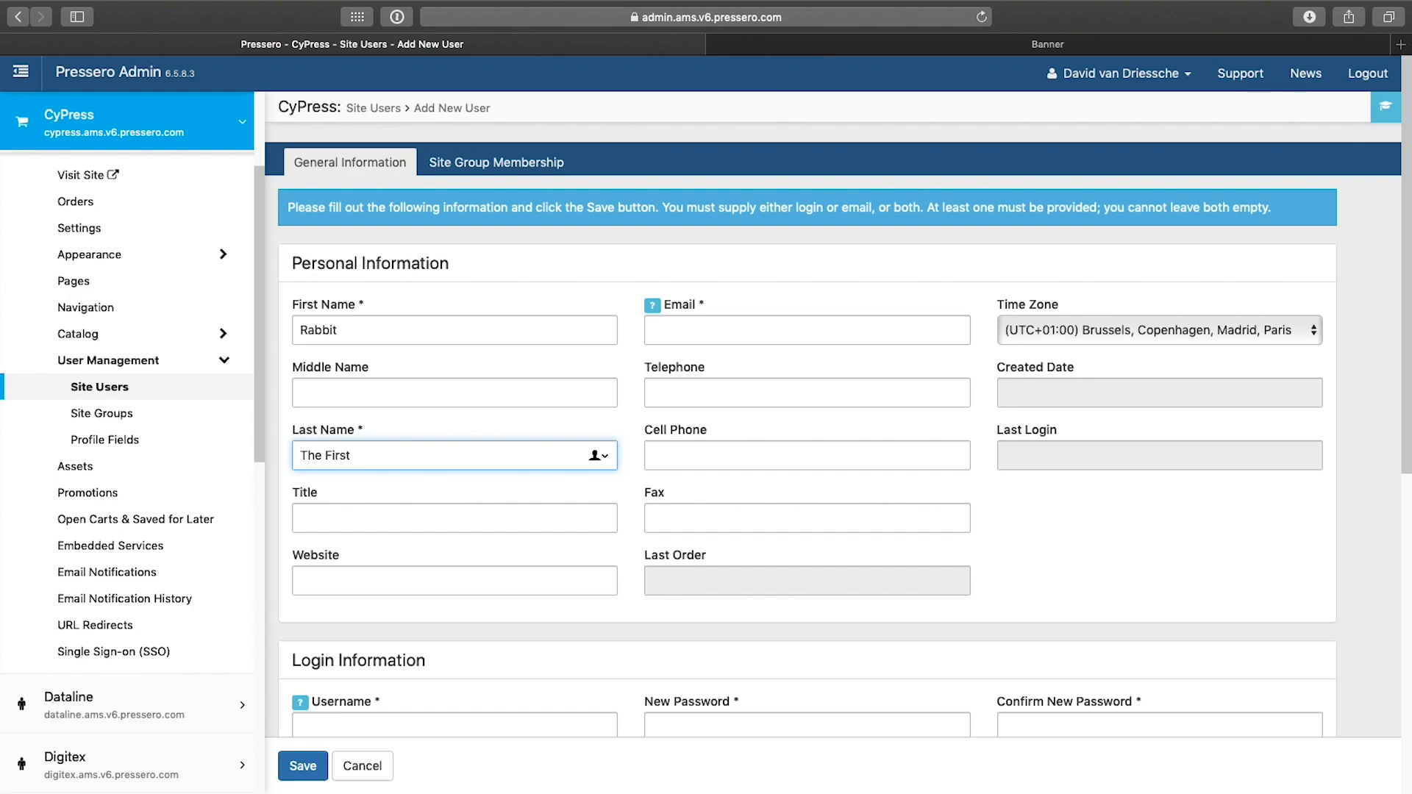
Step: Fill in the new user's e-mail address
click(779, 331)
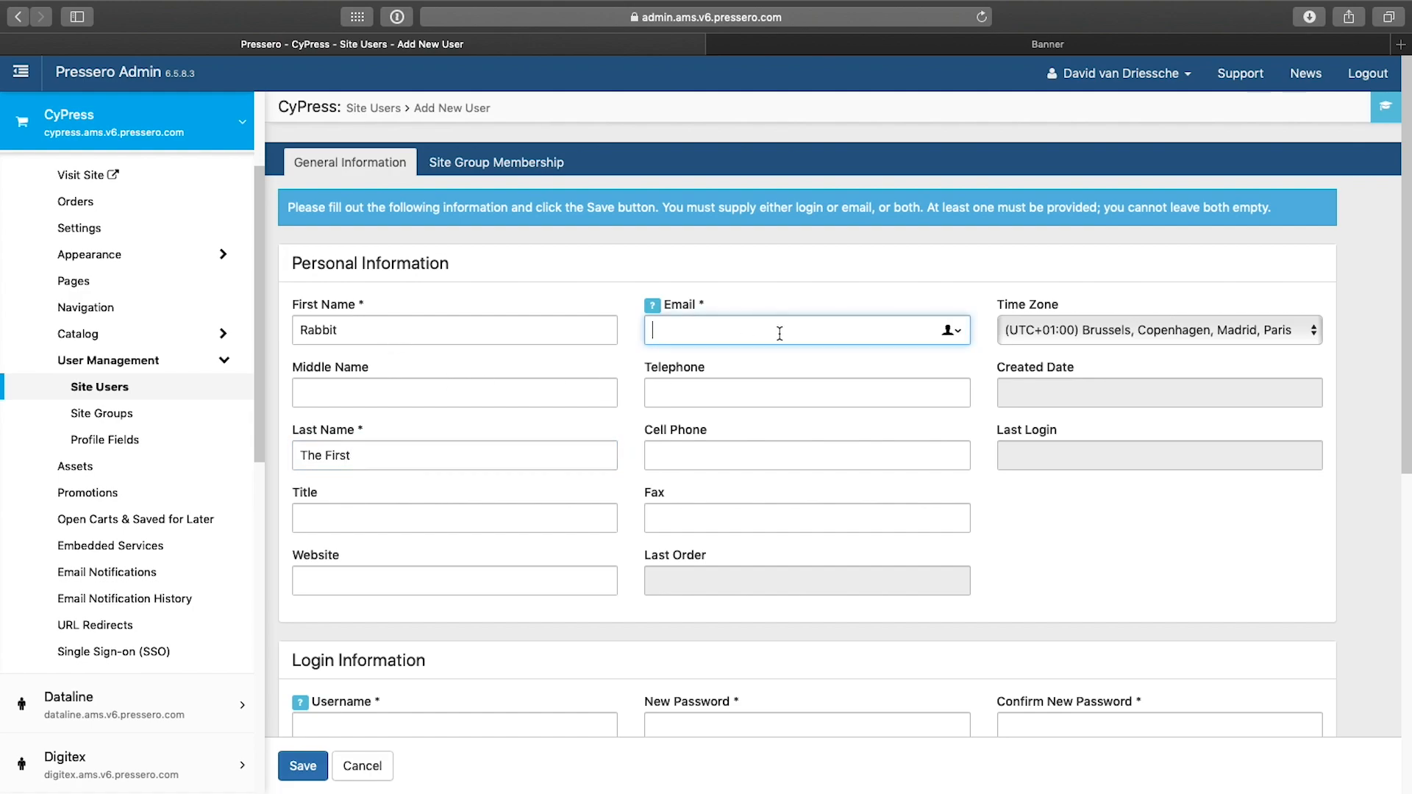
click(449, 717)
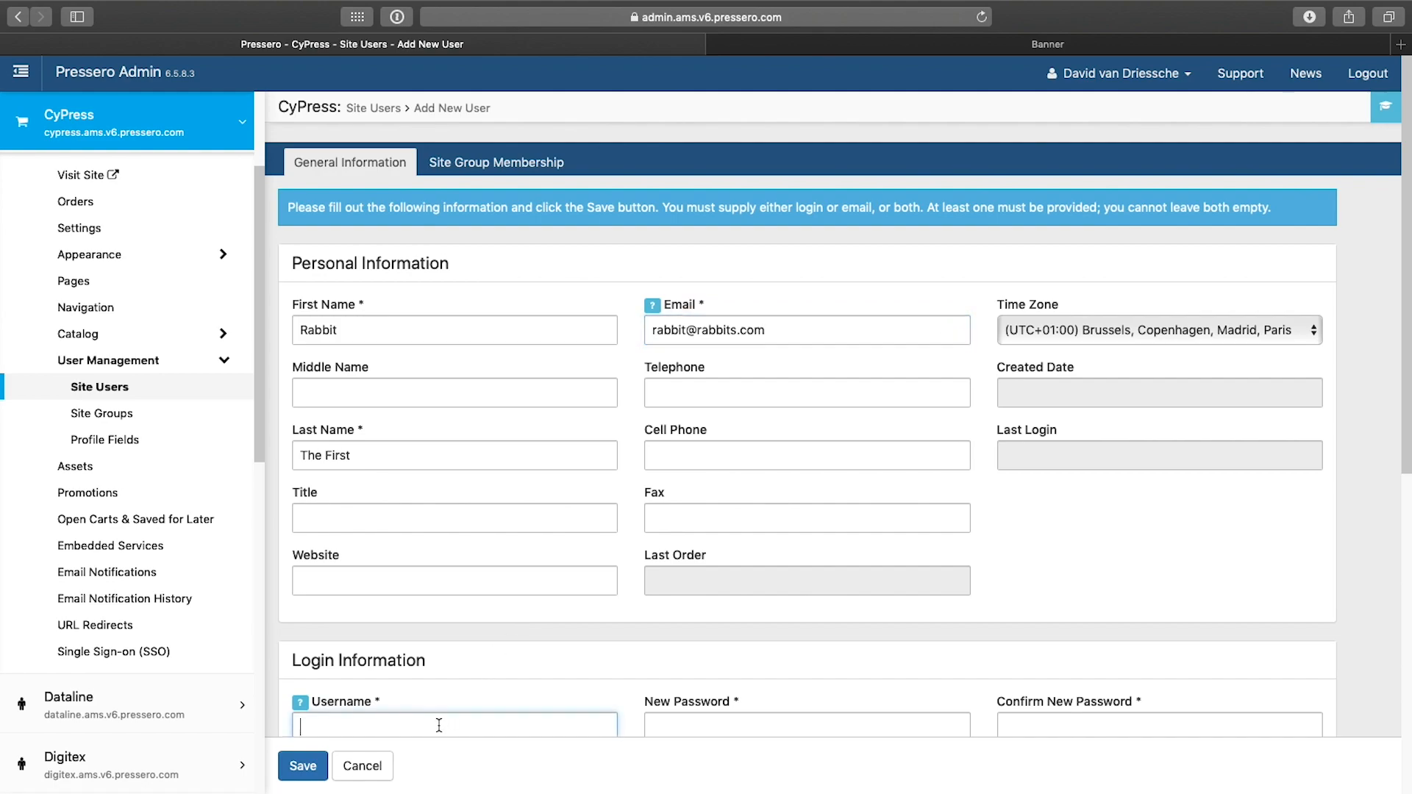
Step: Enter the new user's username, then the account password and its confirmation
scroll(475, 646, down, 5)
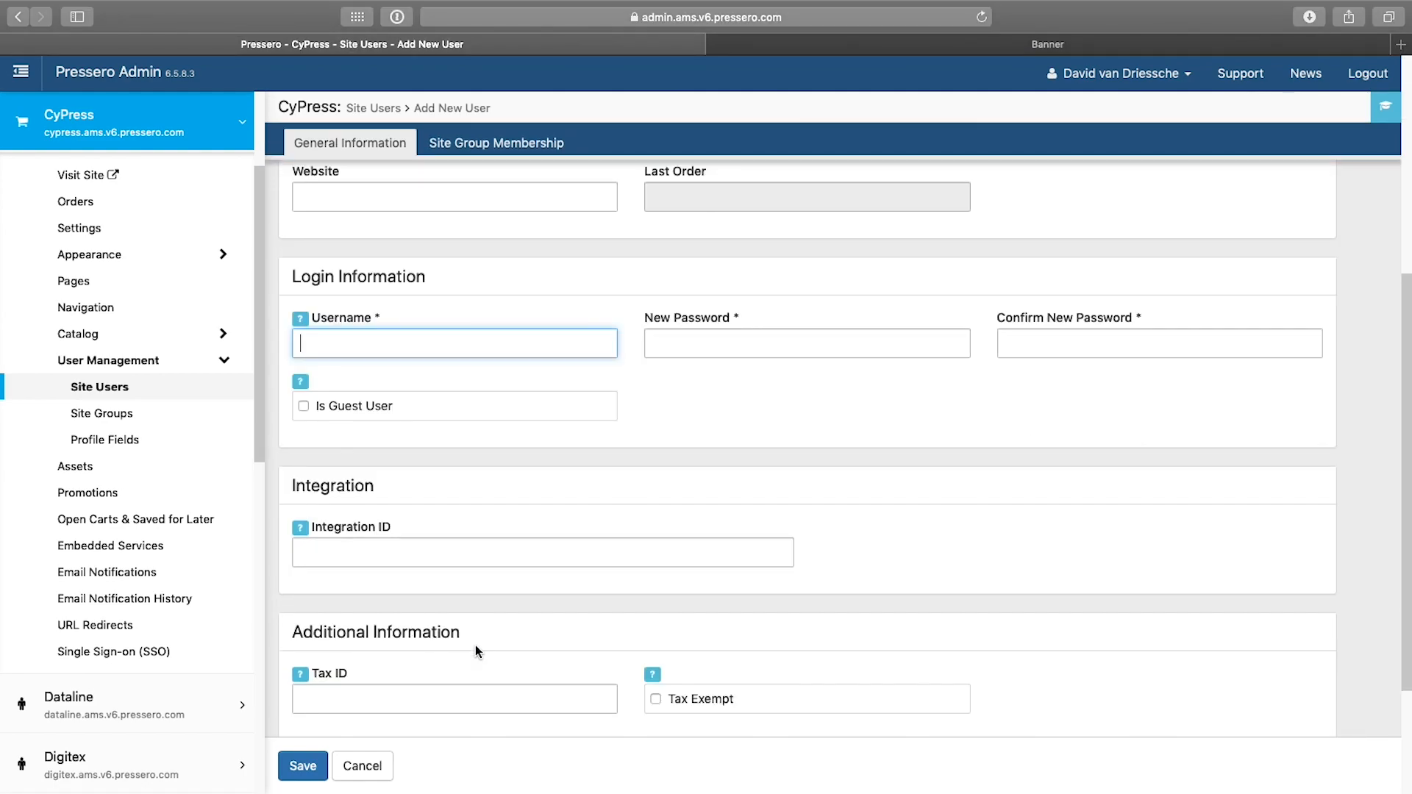
text(RabbitTheFirst)
key(Tab)
text(123)
key(Tab)
text(123)
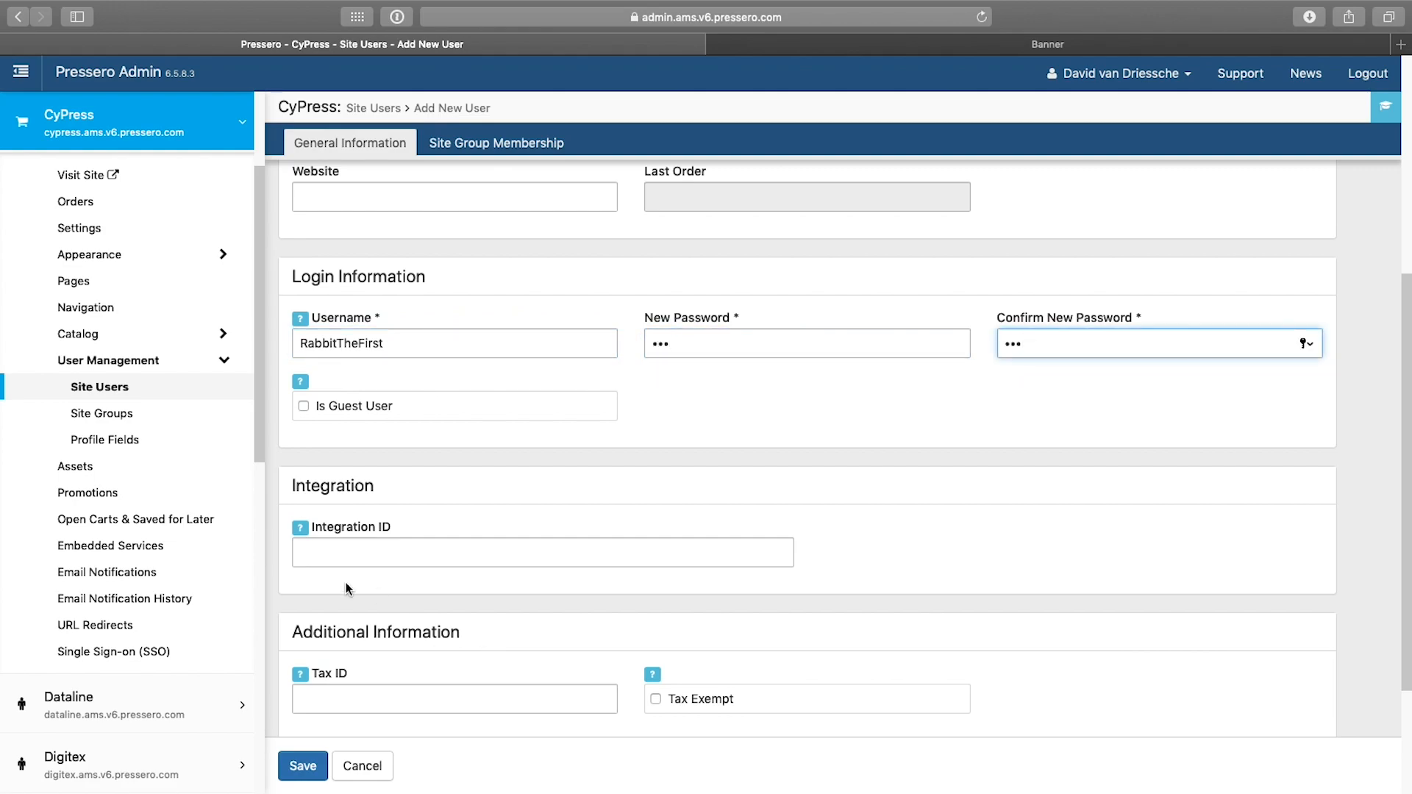
Step: Check the user's site group membership with Printing with Rabbits, save the user, and decline the browser's password-saving prompt
scroll(447, 531, up, 5)
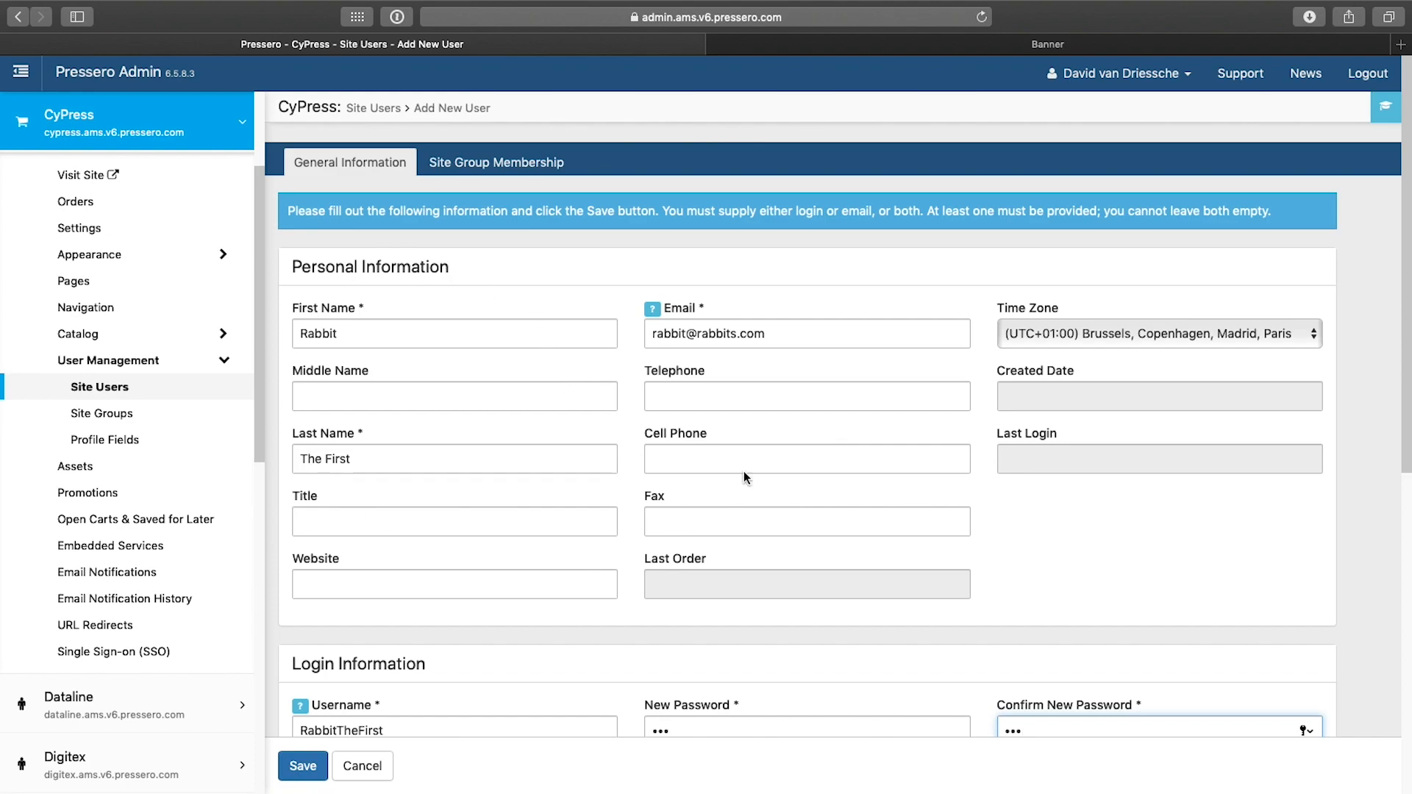
click(503, 162)
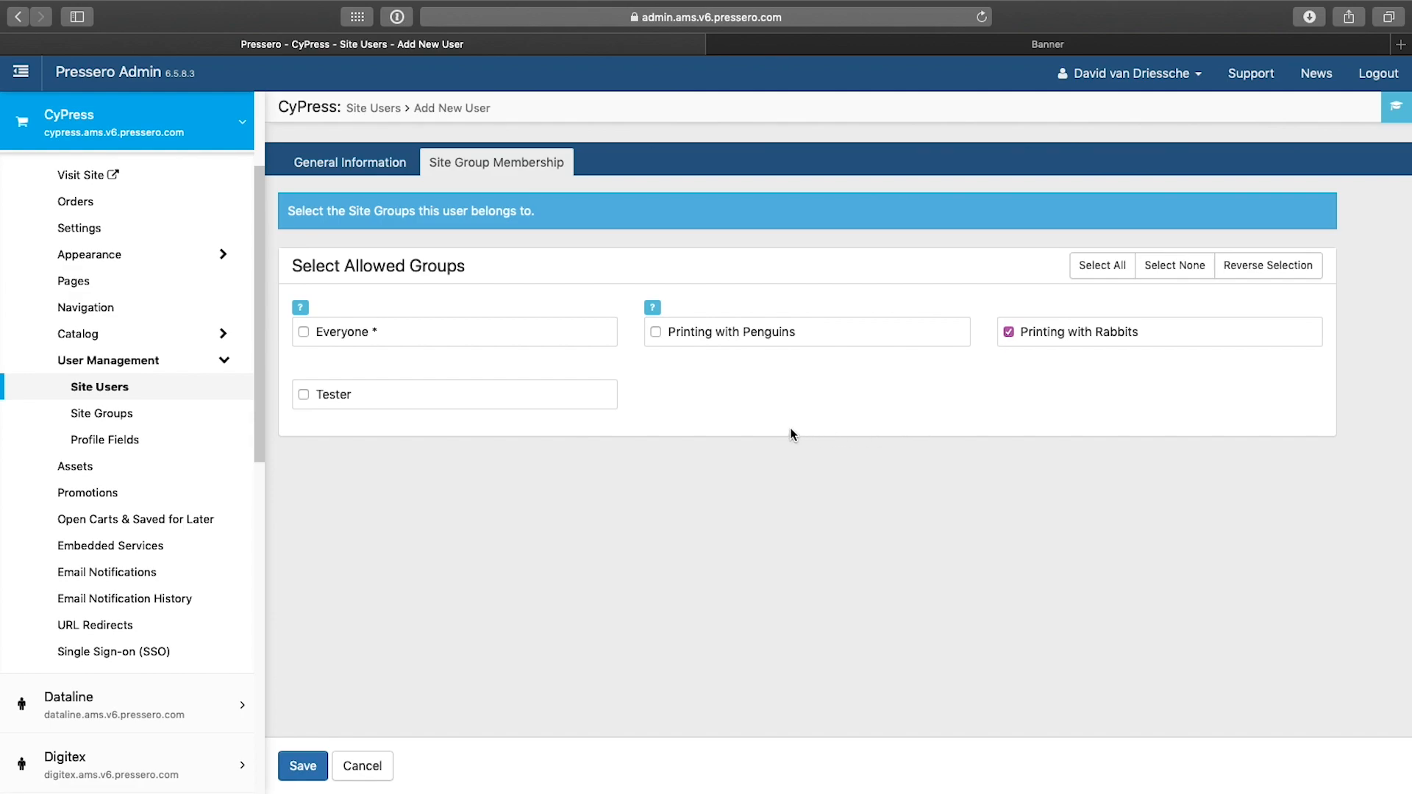
click(304, 331)
click(302, 766)
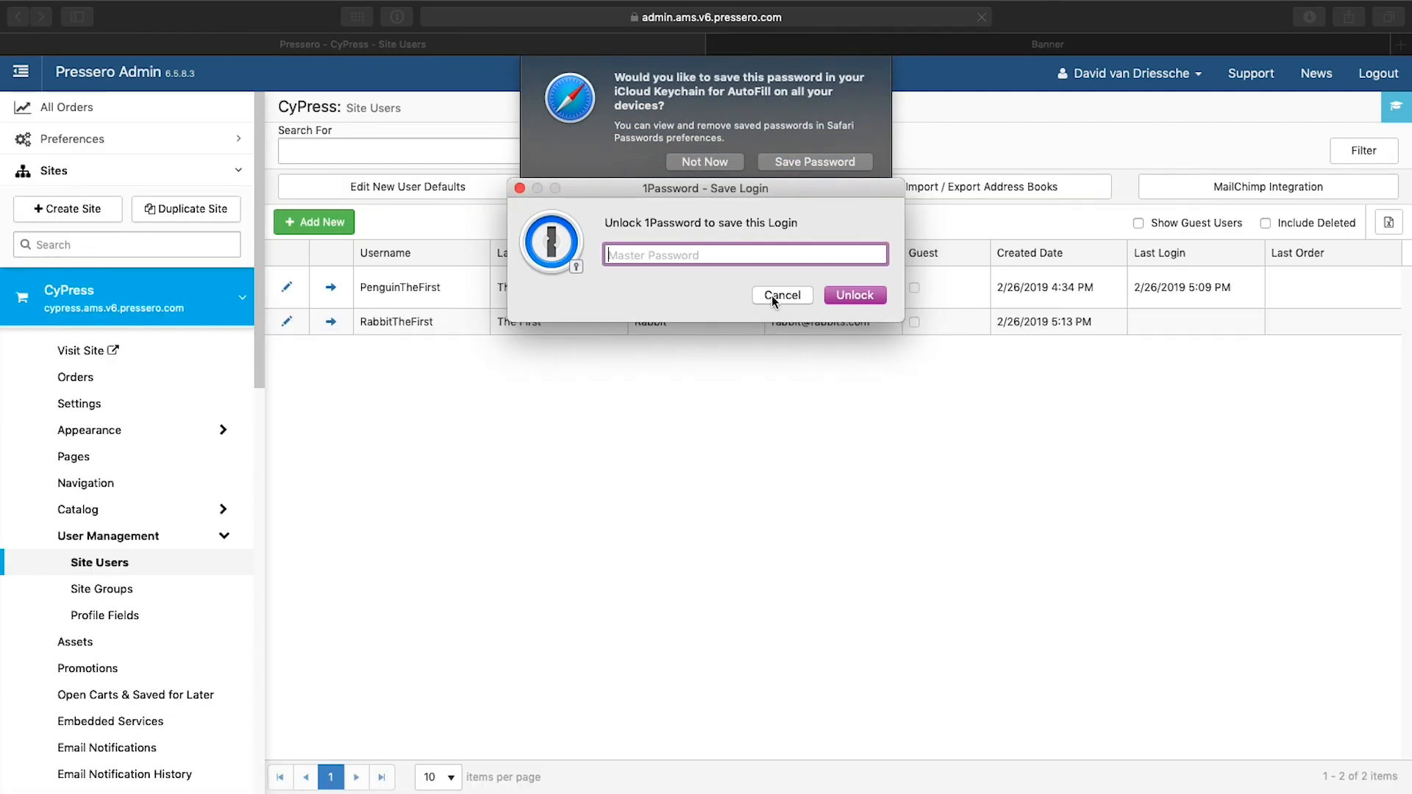
click(778, 295)
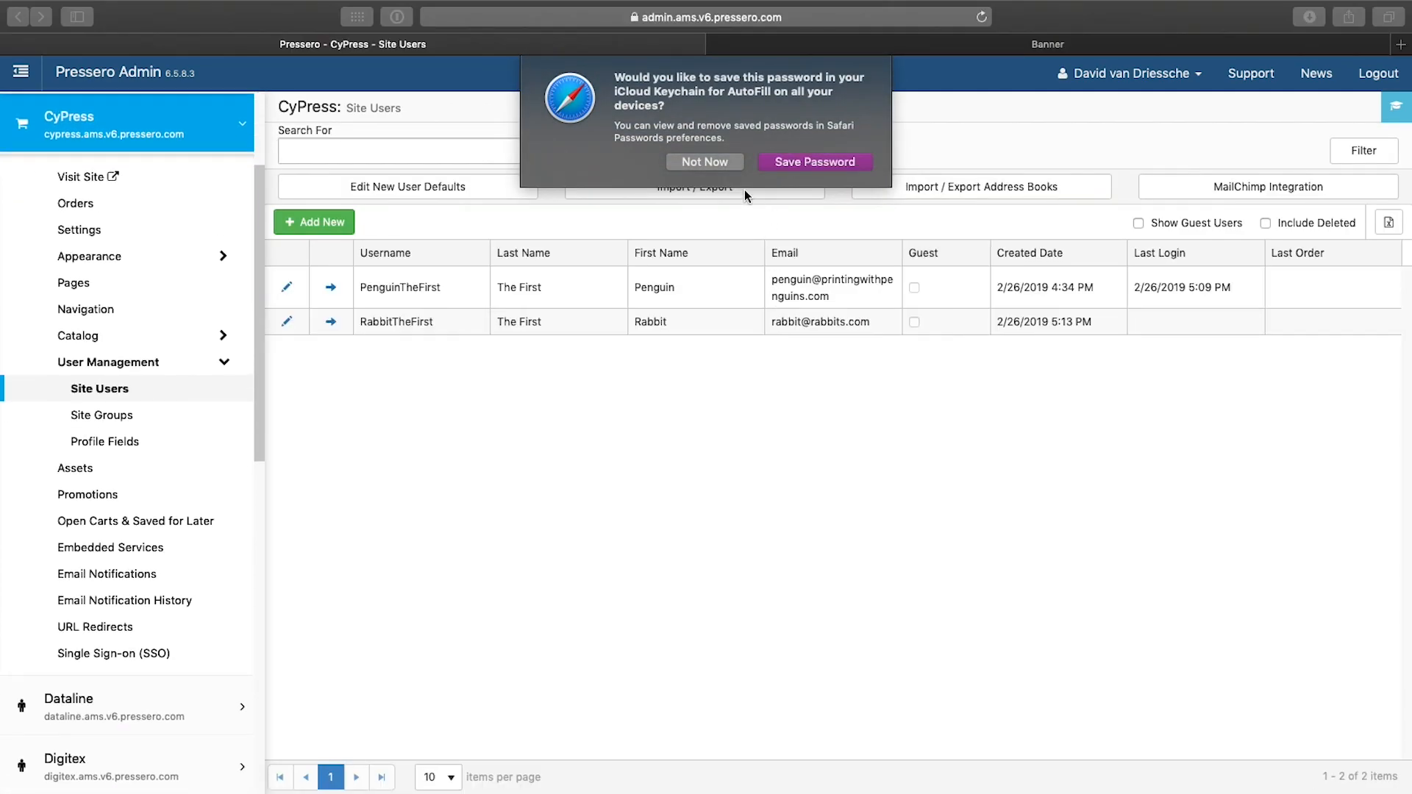
click(722, 163)
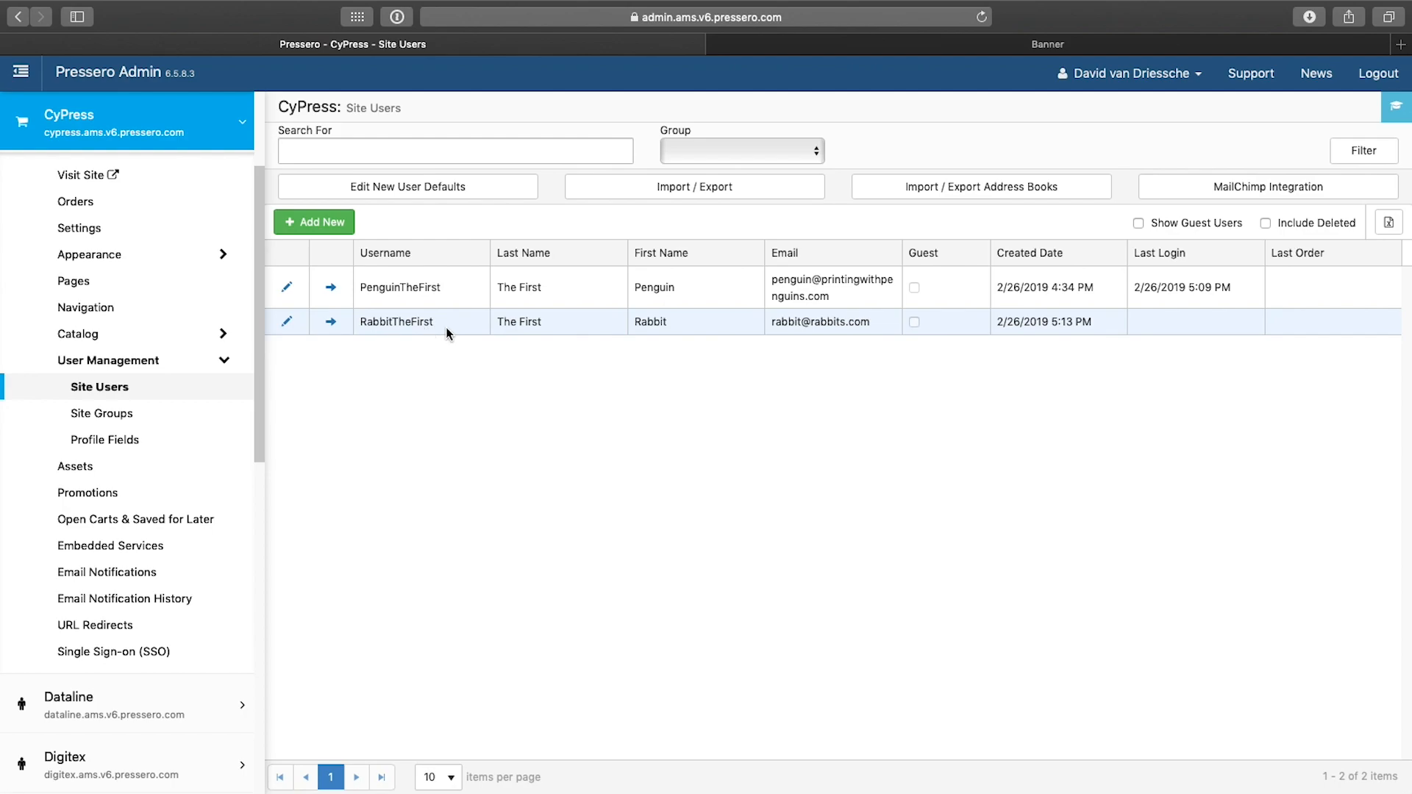
Step: Open the new user's record to review its site group membership
click(287, 326)
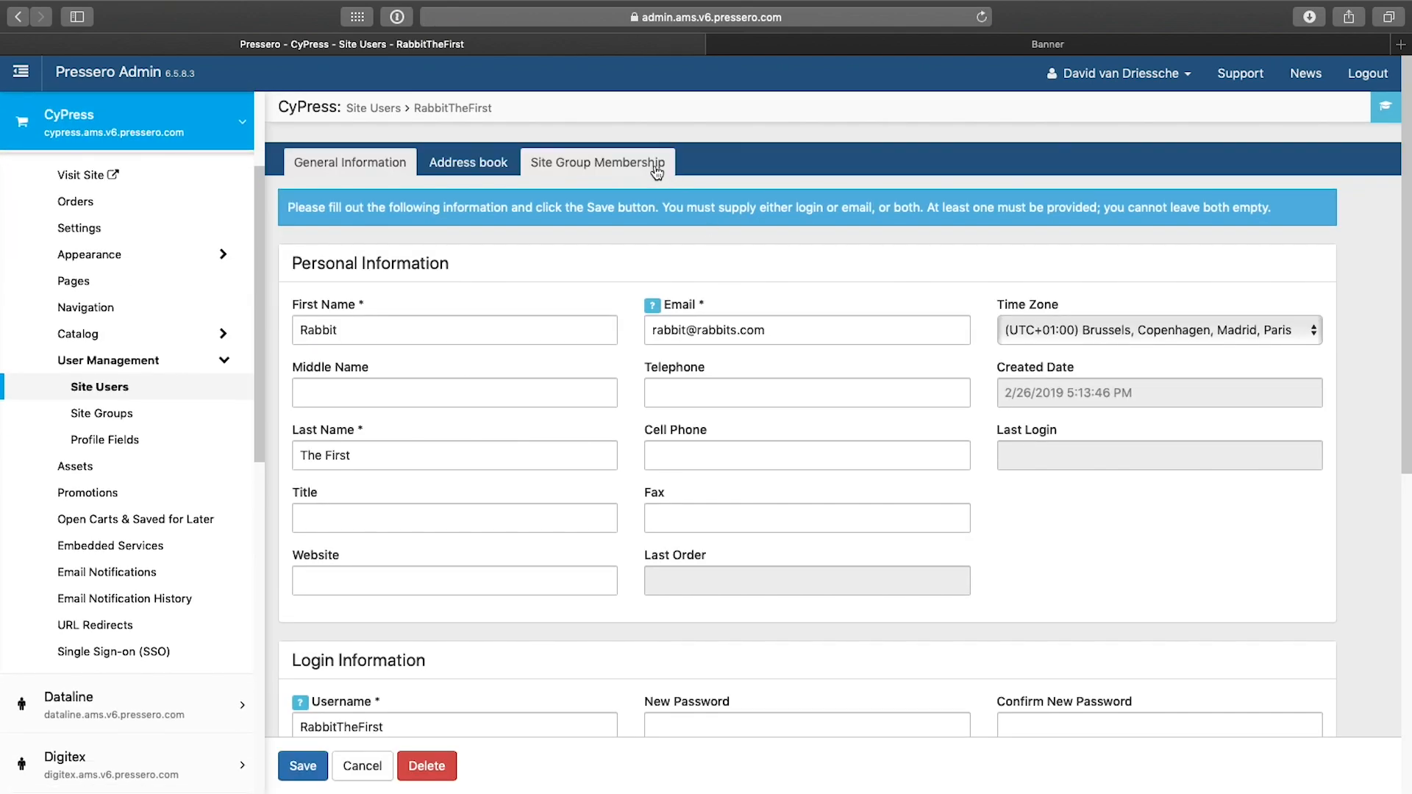
click(657, 170)
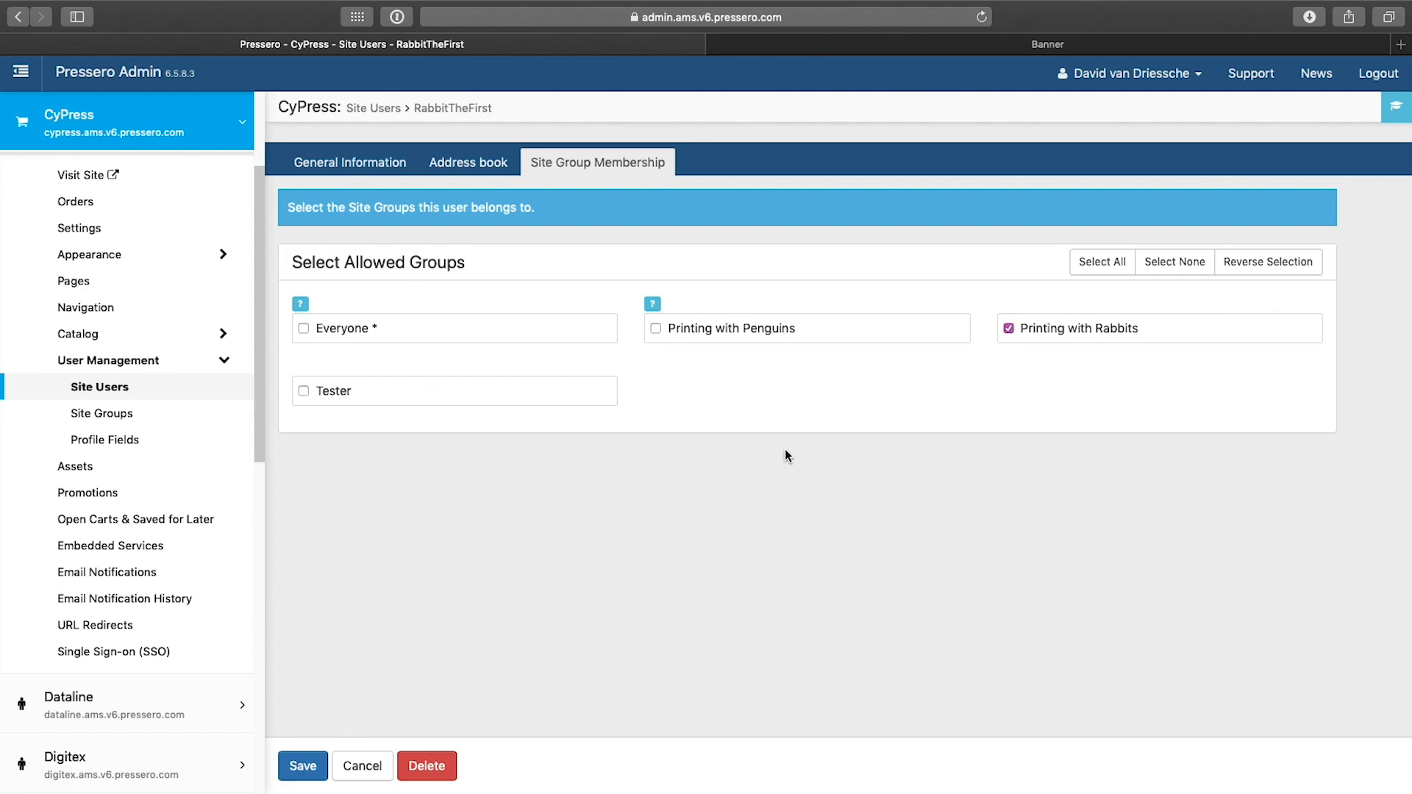
click(222, 361)
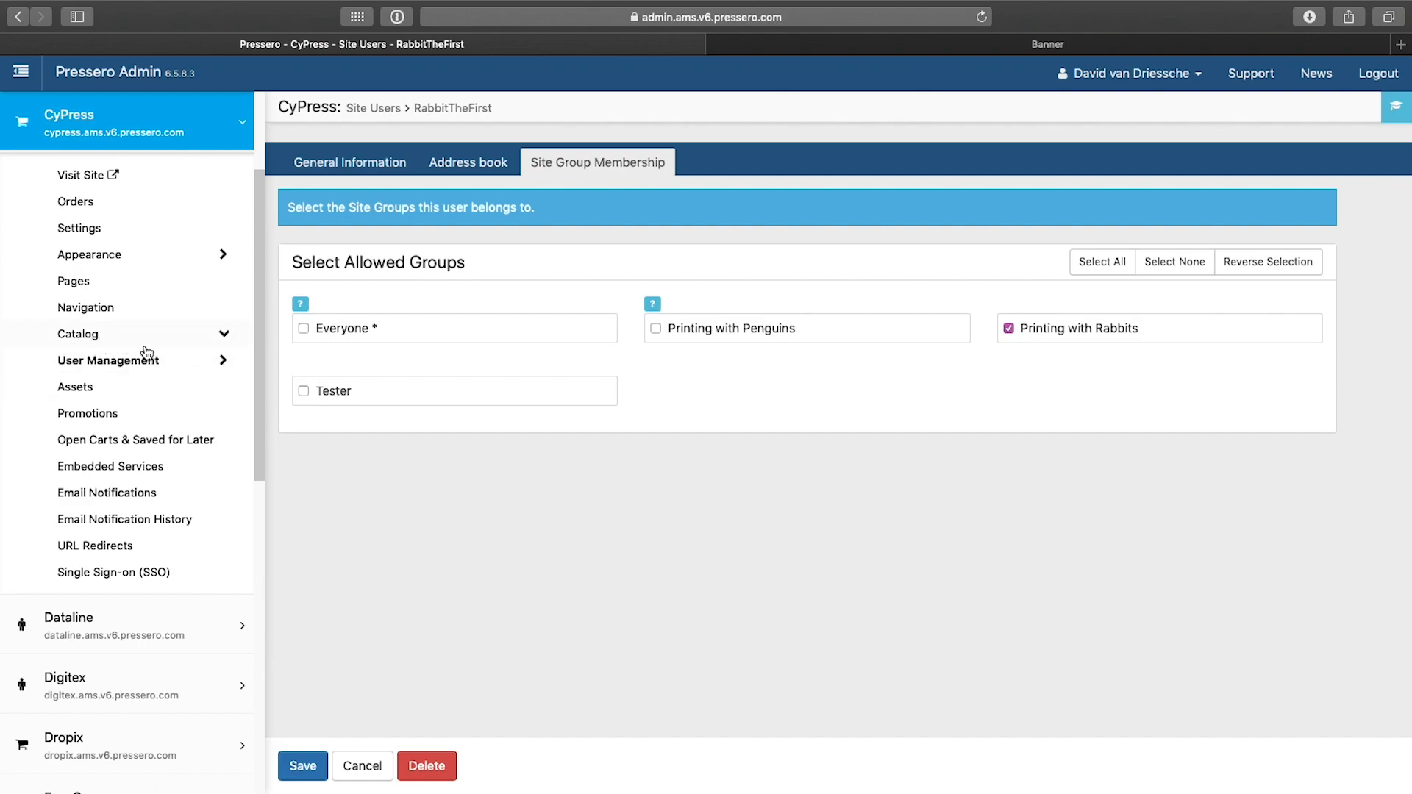
Step: Open the Backlit banner product and review which site groups may view or purchase it
click(225, 336)
click(99, 388)
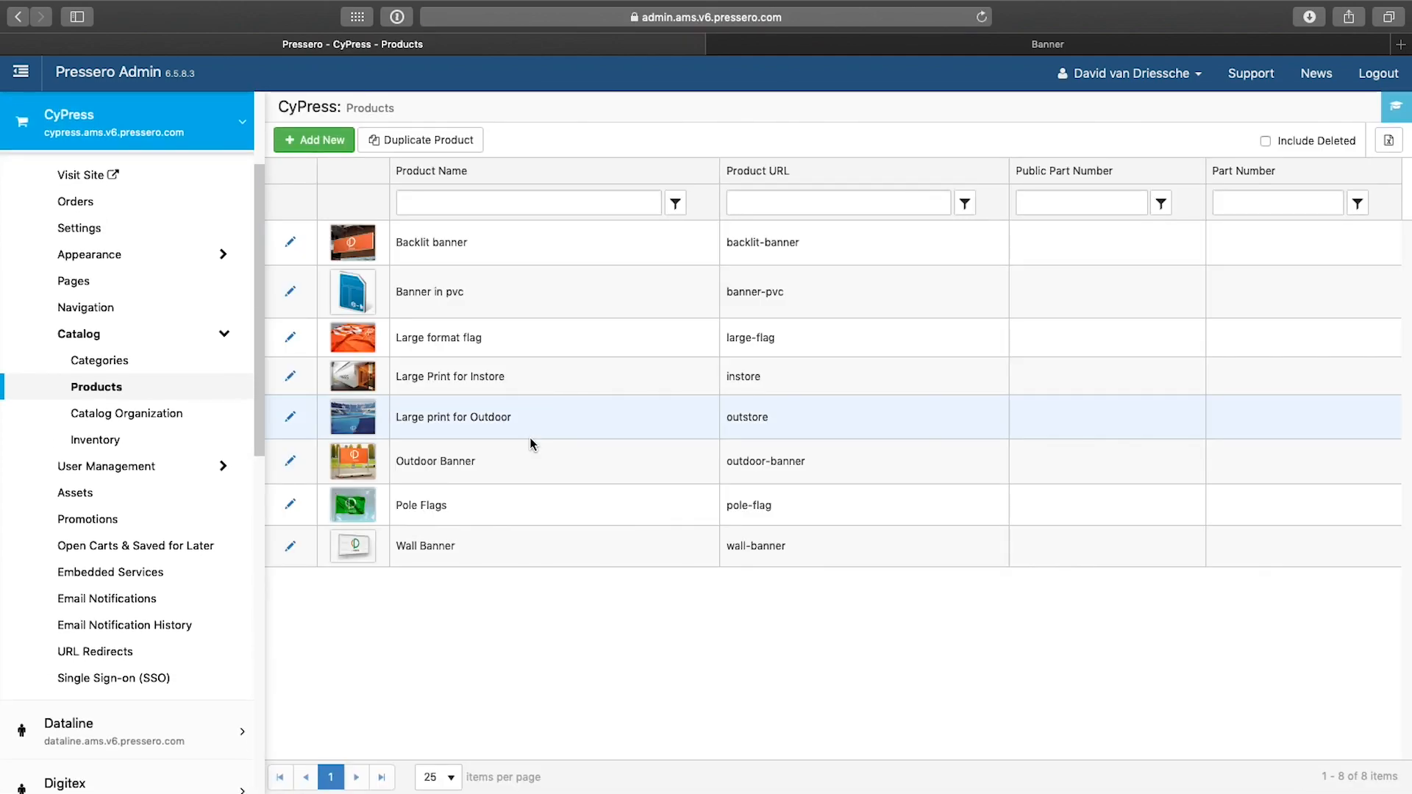
click(292, 243)
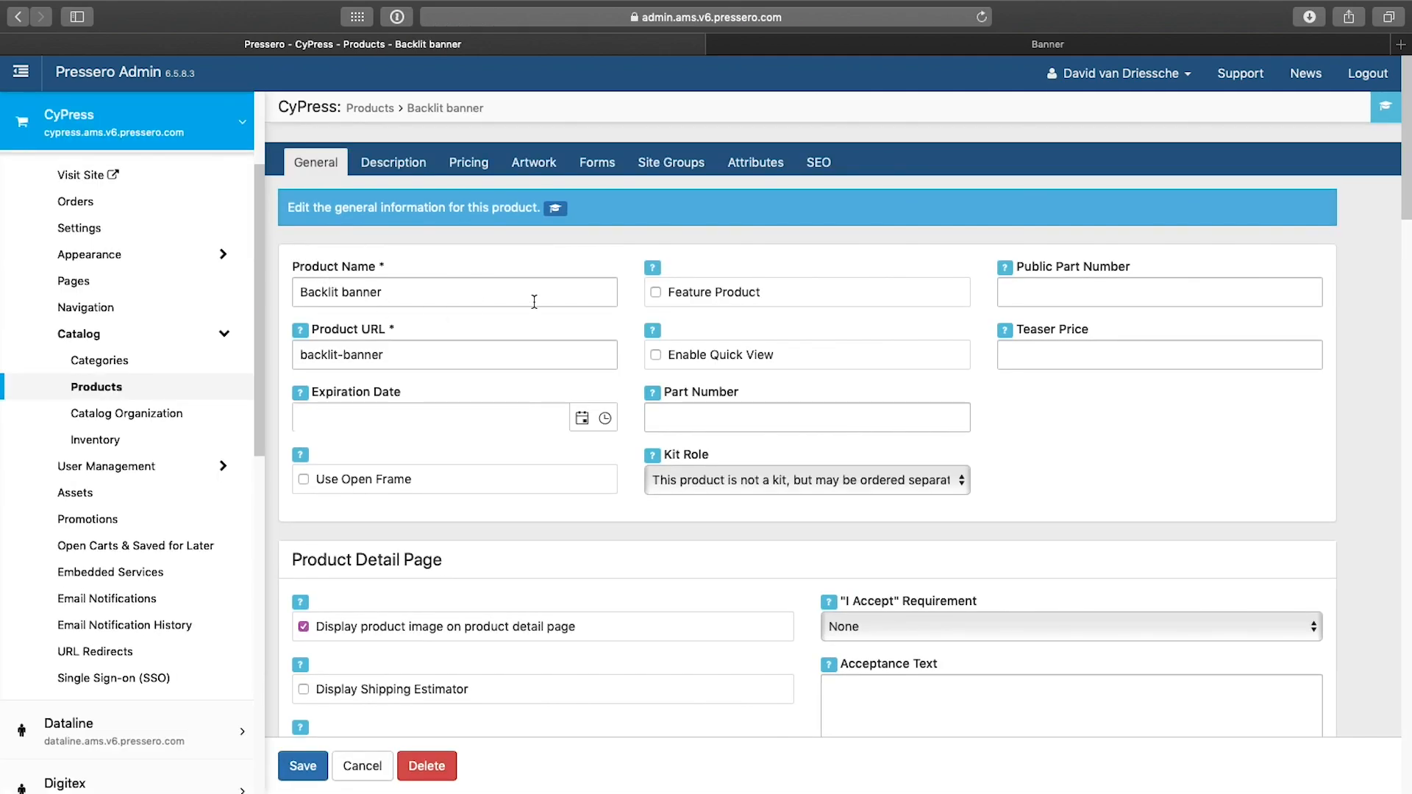
click(690, 167)
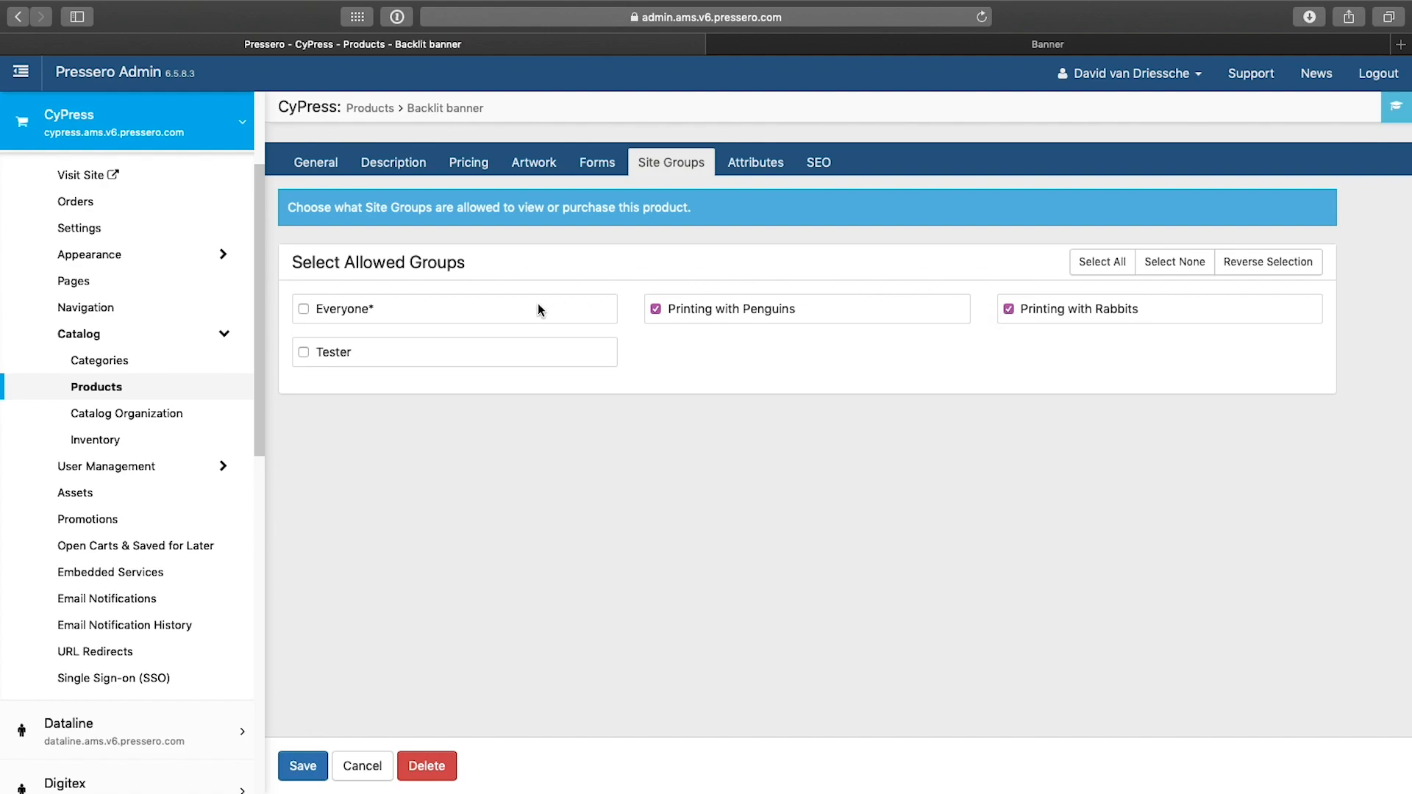
Step: Open the site's shipping settings and review which groups may use the DHL from 0 to 5 kg method
click(94, 230)
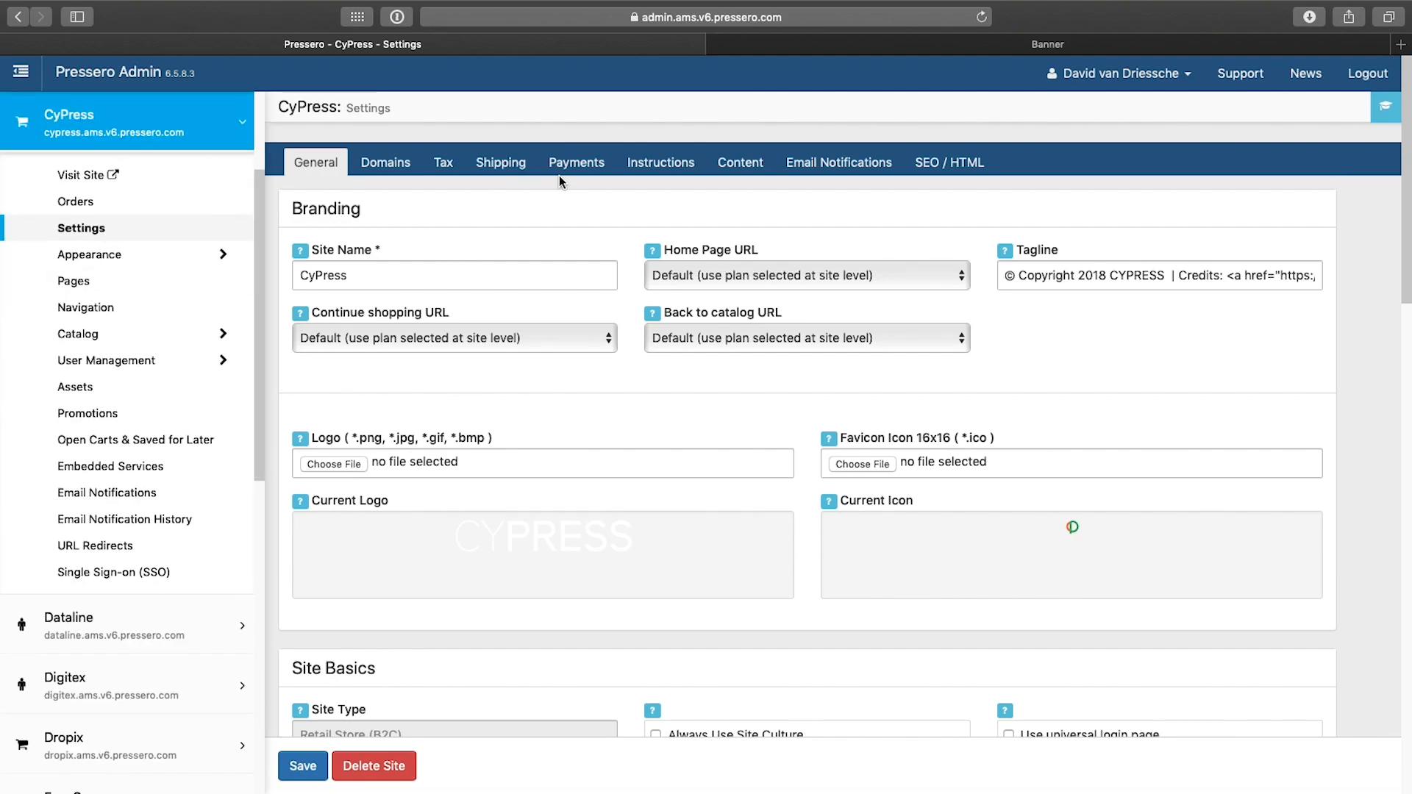
click(520, 172)
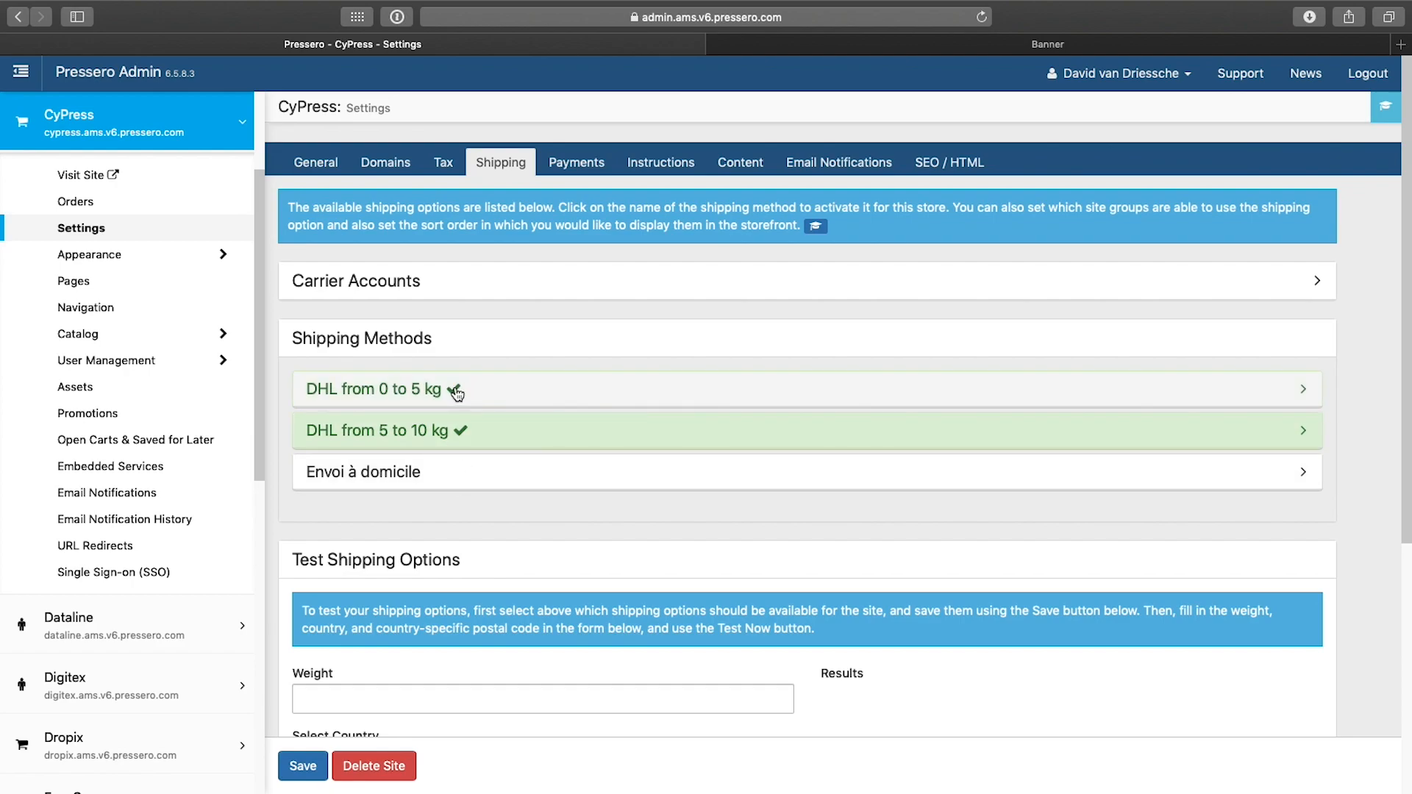
click(483, 395)
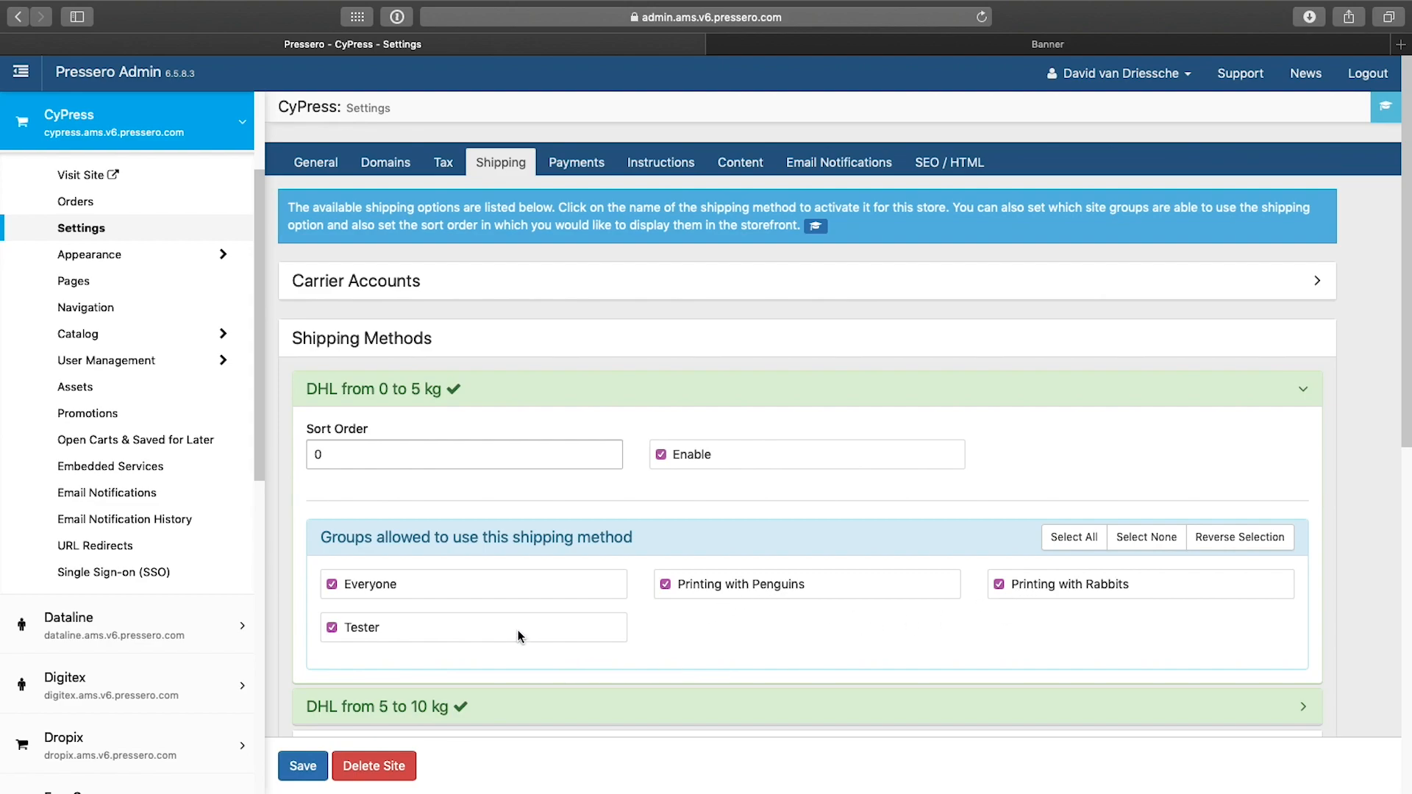
Step: Review which groups are allowed to use the Paypage (Credit Card Payment) payment method
click(597, 163)
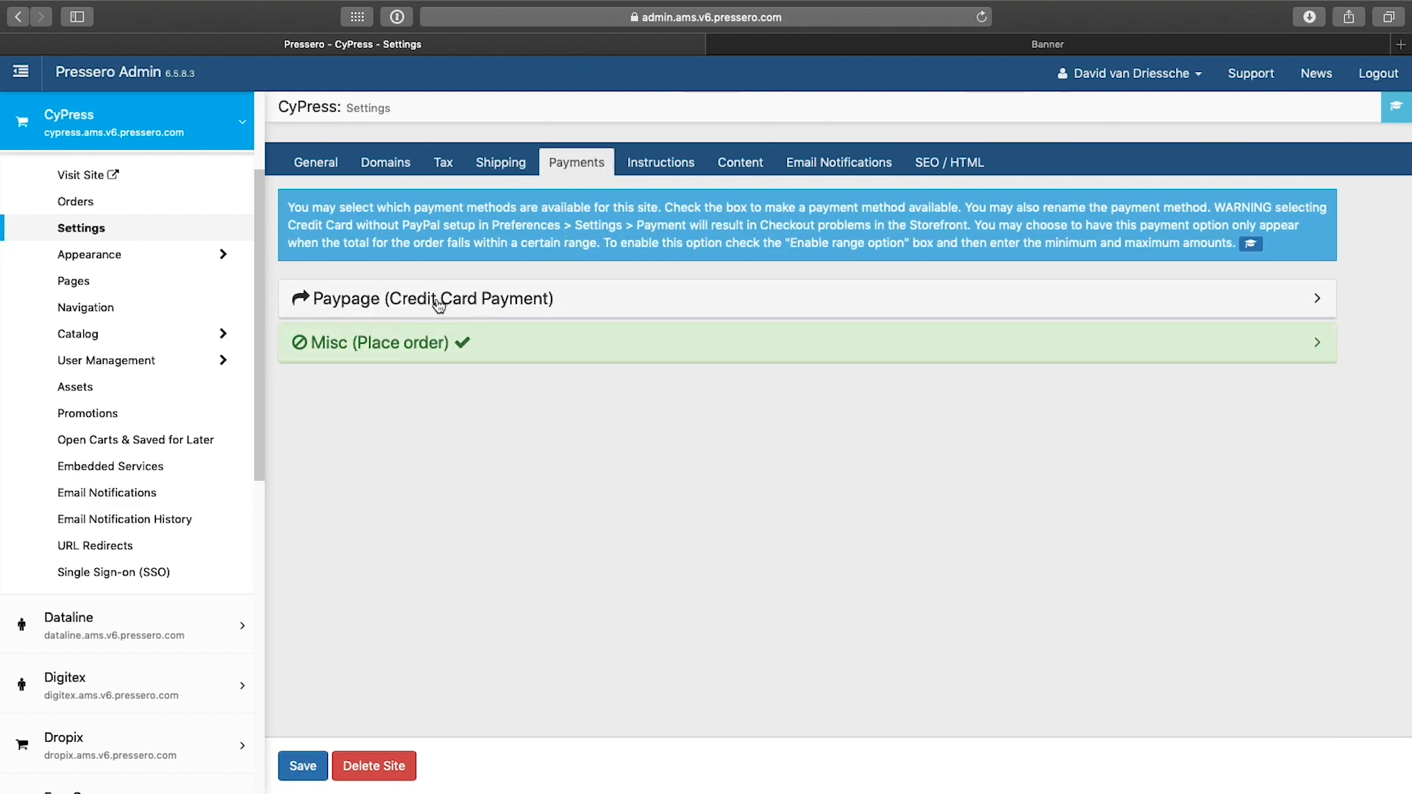
click(526, 308)
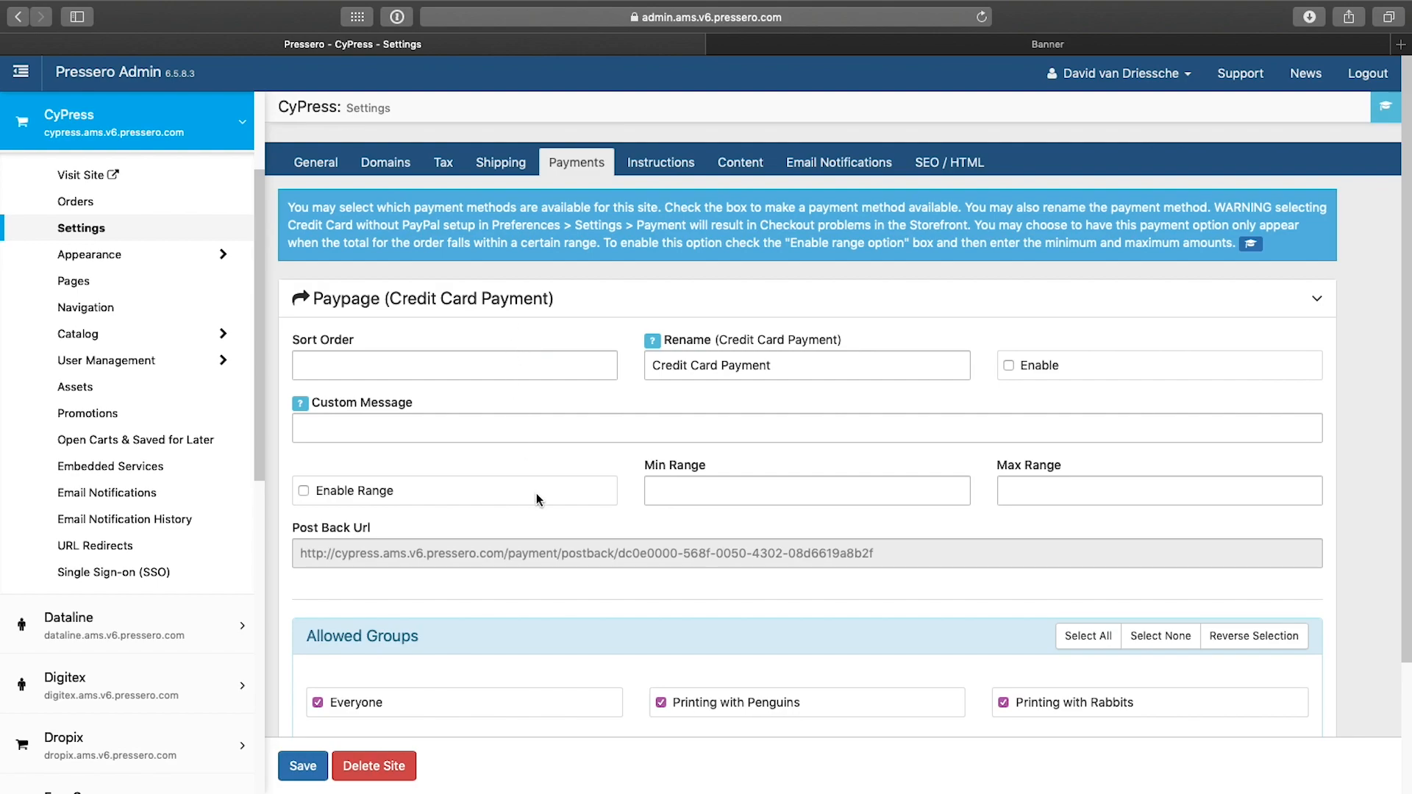
scroll(536, 499, down, 3)
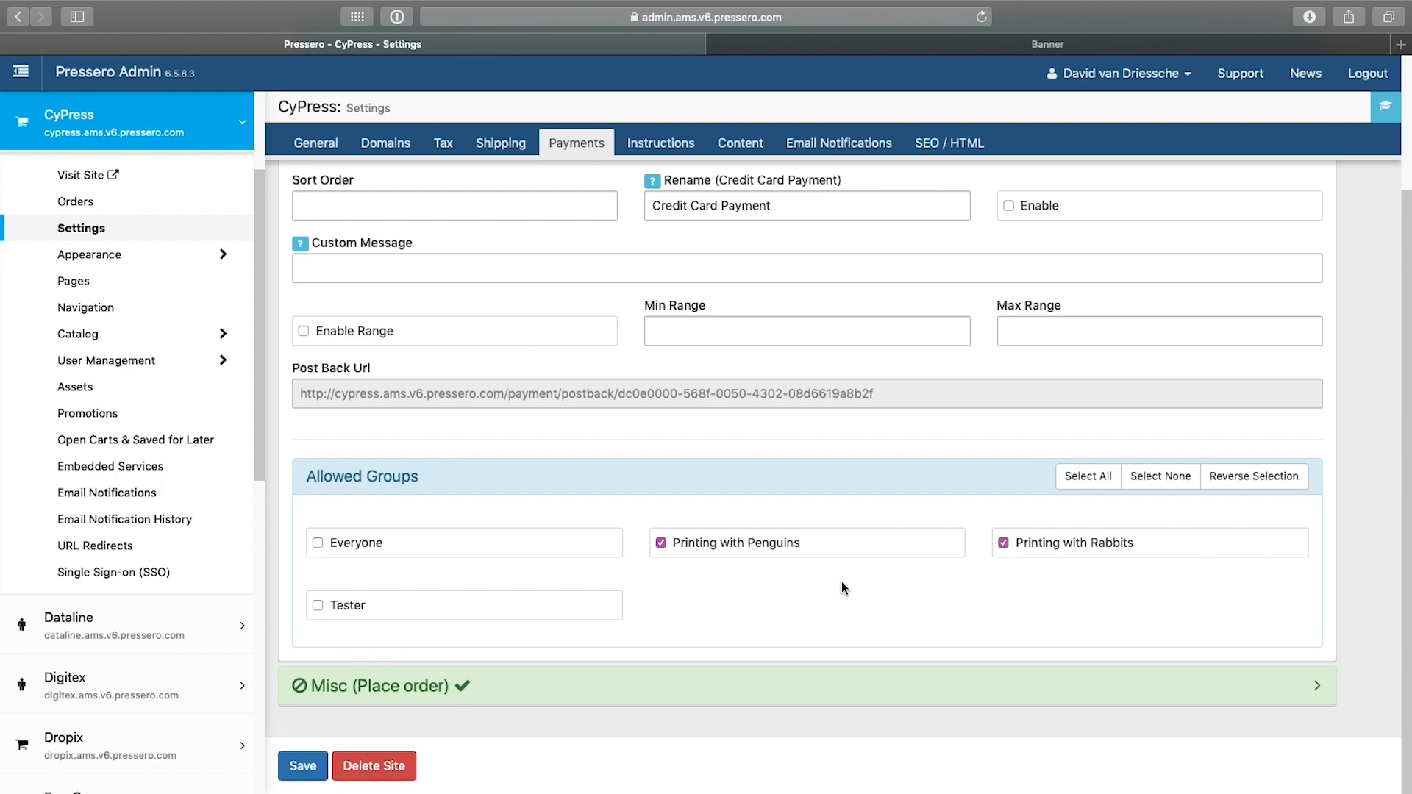
Step: Open the site users list under user management
click(118, 362)
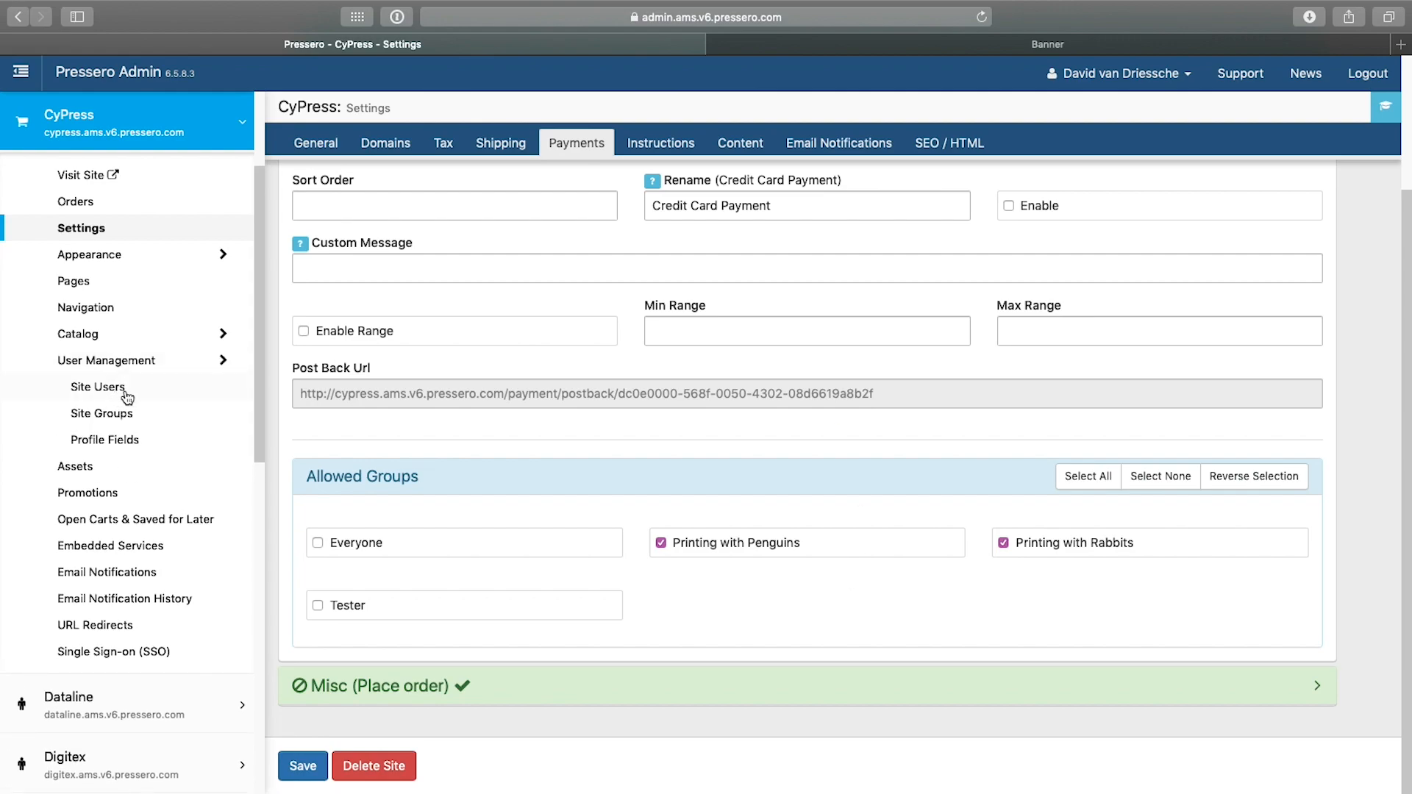